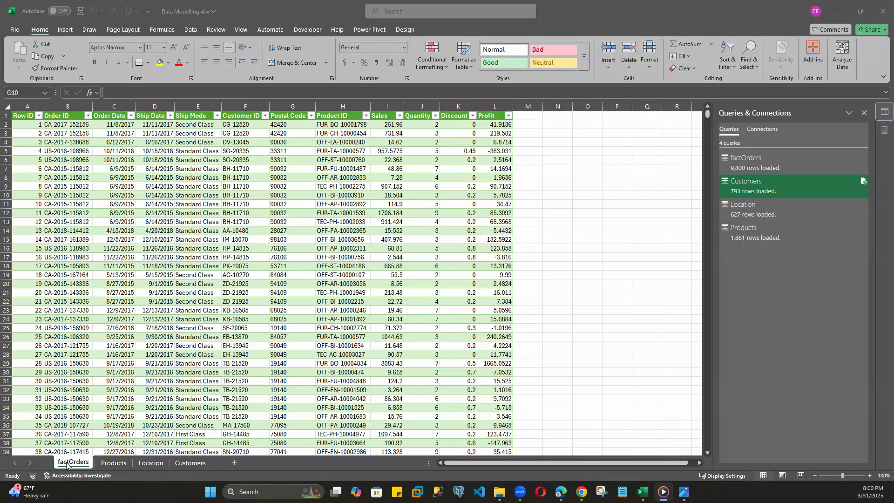
Review the Products, Location and Customers sheets and return to the factOrders sheet
click(114, 463)
click(157, 465)
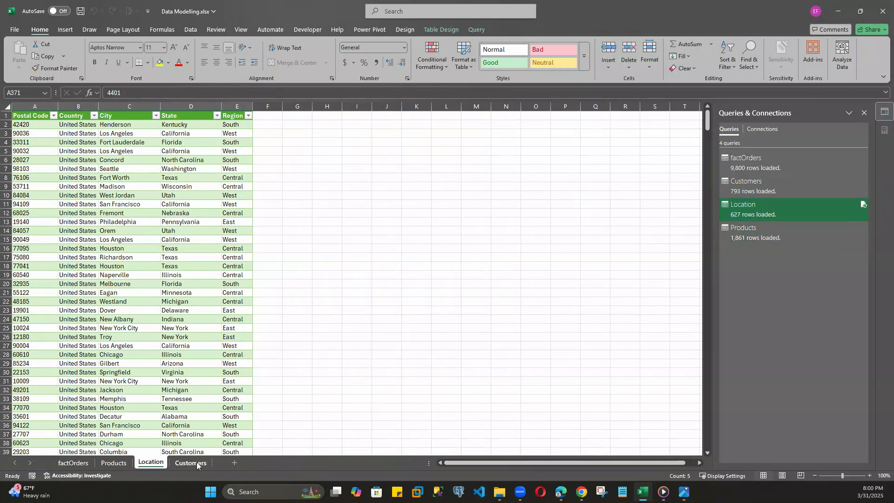
click(190, 463)
click(72, 463)
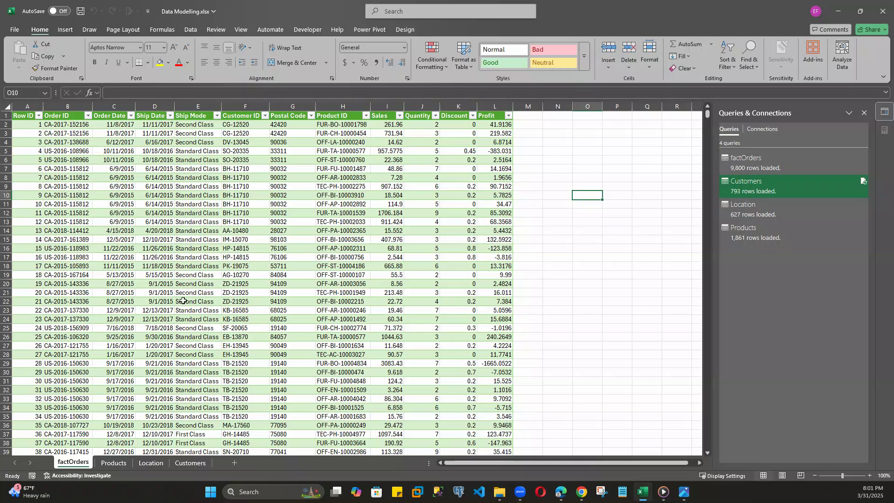
Insert a PivotTable based on the workbook's data model, placed on a new worksheet
click(65, 30)
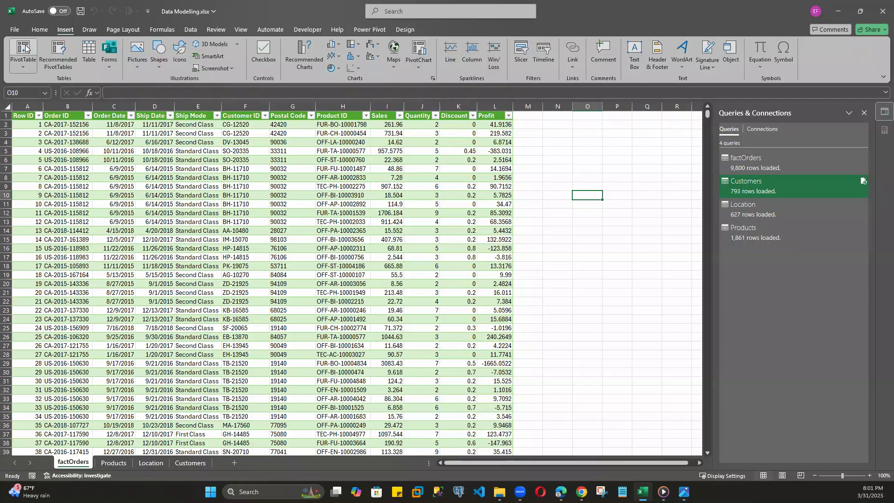
click(24, 61)
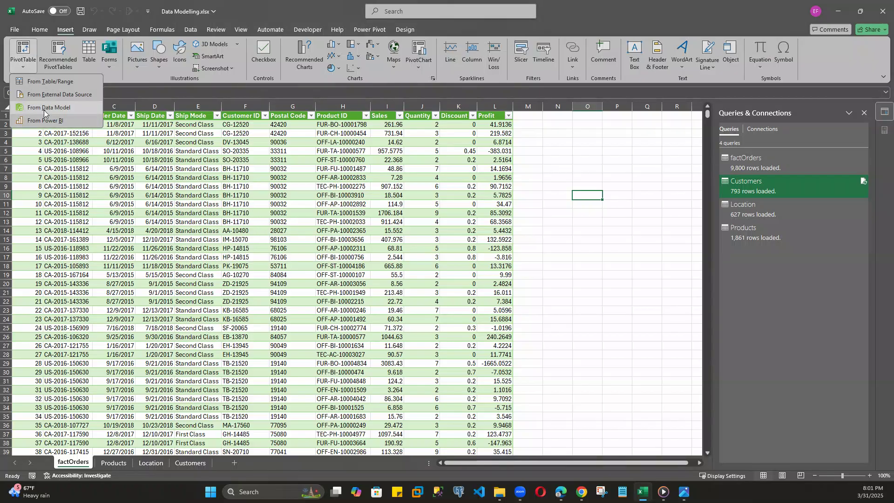
click(47, 108)
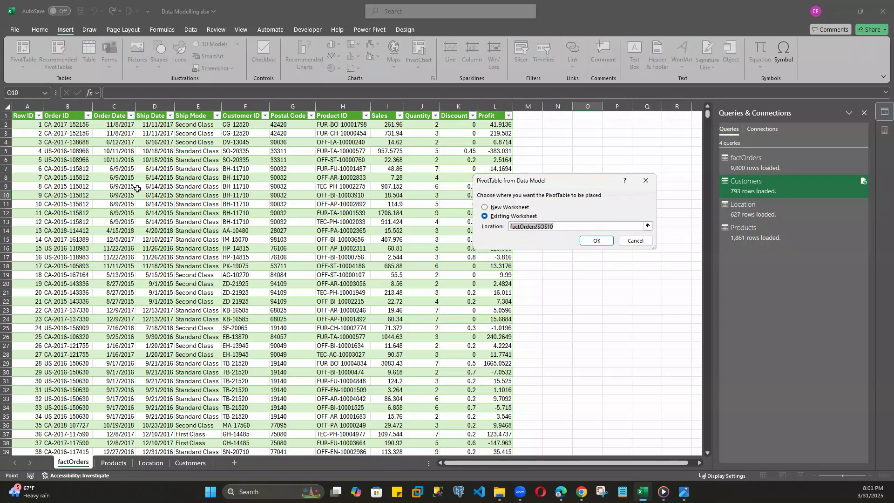
click(502, 207)
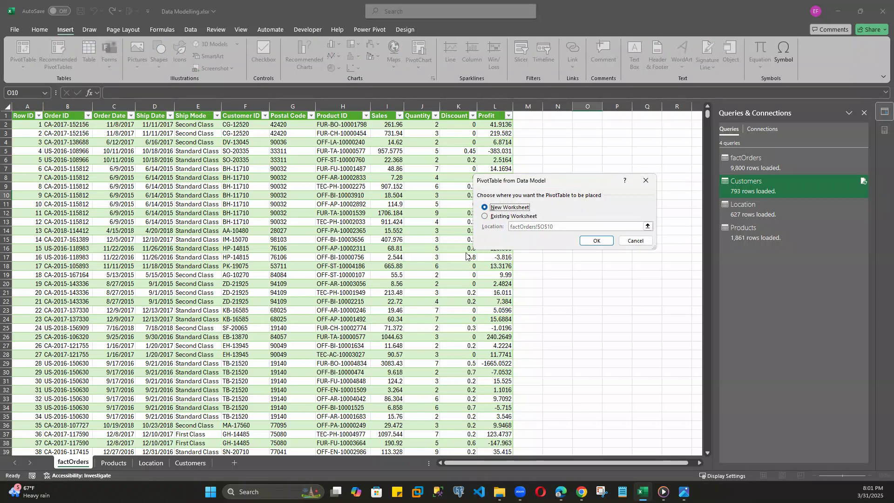
click(592, 241)
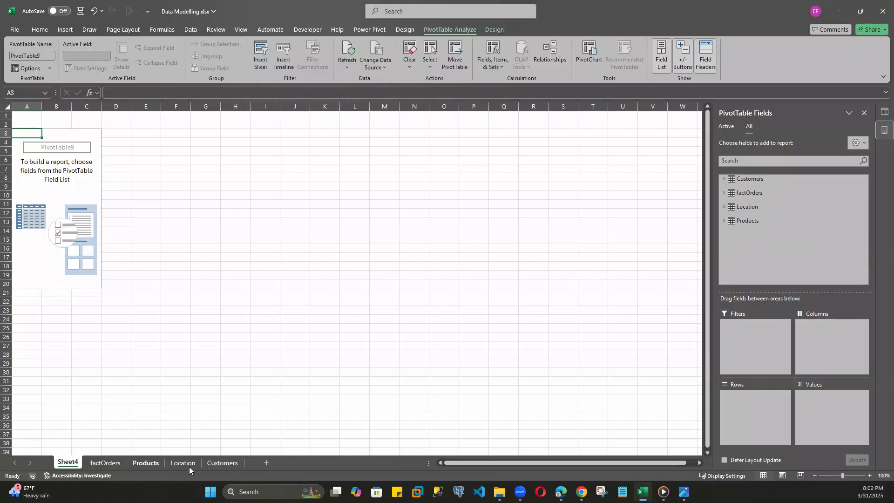
Rename the new PivotTable worksheet as "Pivot Tables"
double_click(60, 461)
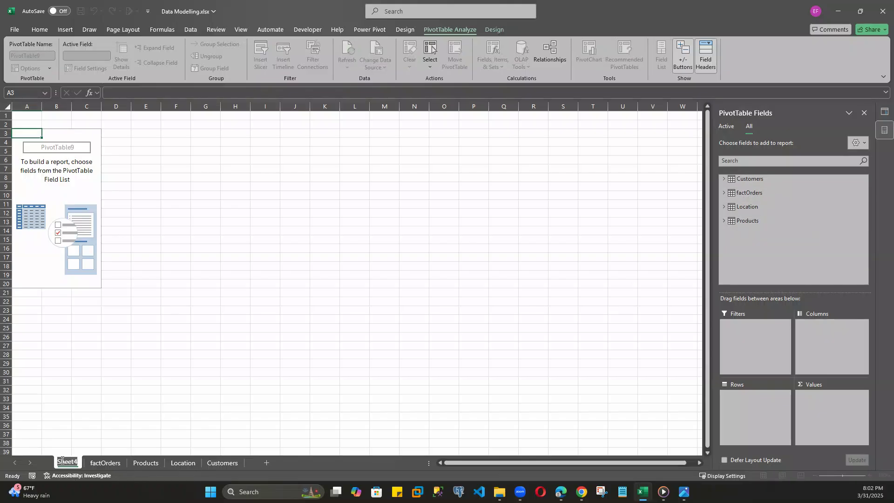
text(P)
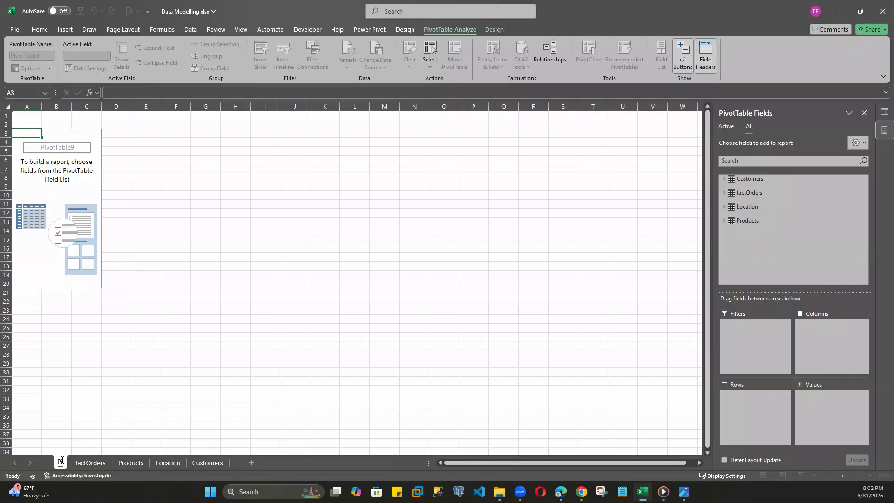
text(ivot Ta)
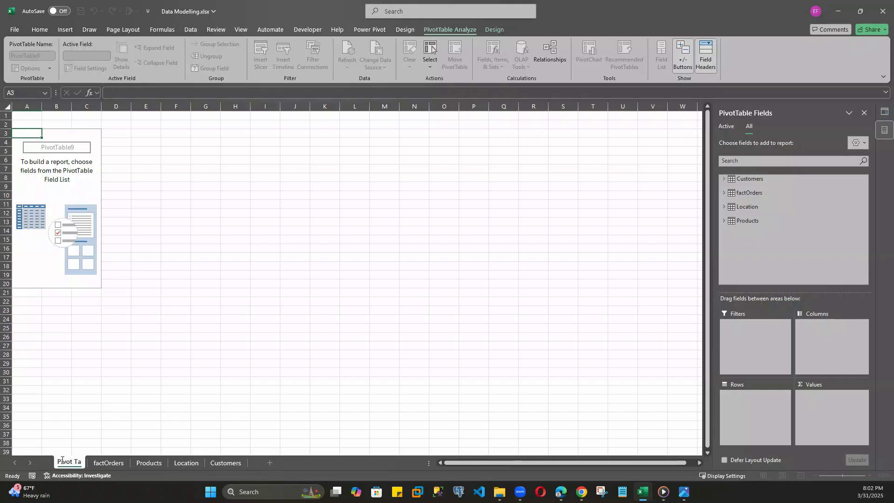
text(bles)
key(Return)
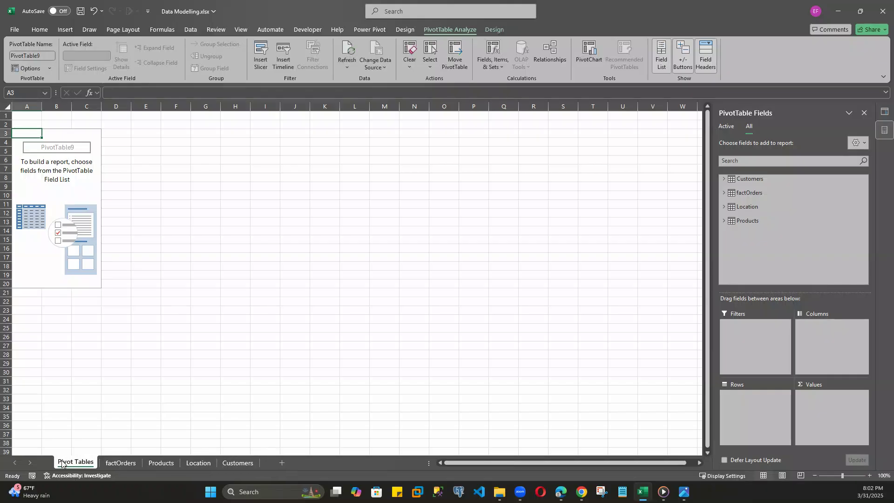
Expand the Customers, factOrders, Location and Products tables in the PivotTable field list to show their fields
click(724, 180)
click(724, 225)
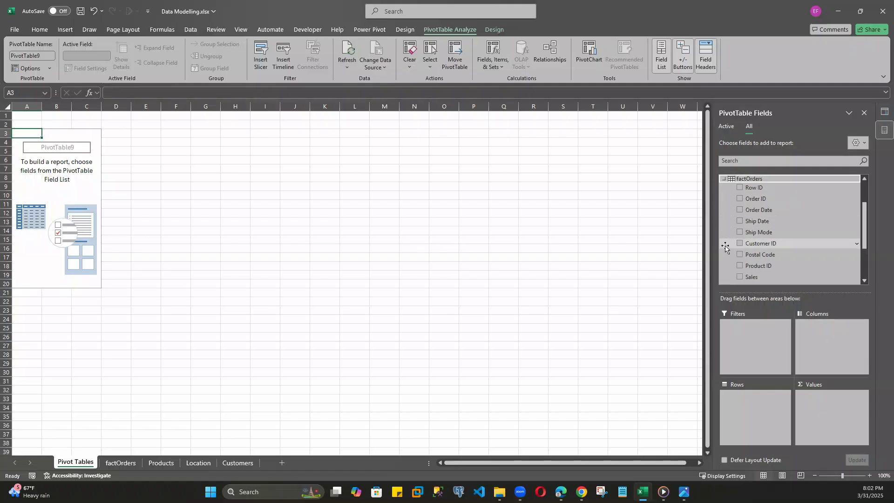
scroll(754, 242, down, 3)
click(724, 257)
scroll(731, 278, down, 1)
click(724, 274)
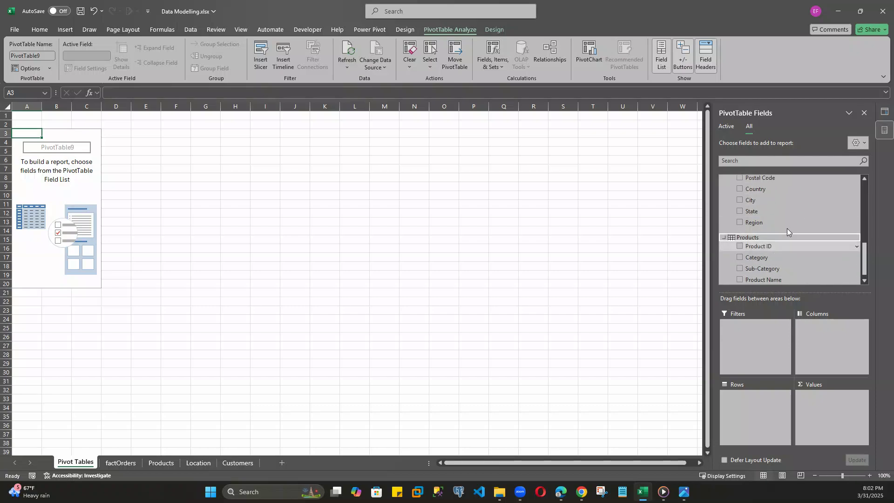
Examine the fields available in the Customers, factOrders, Location and Products tables for the PivotTable
scroll(782, 213, up, 3)
scroll(775, 209, up, 5)
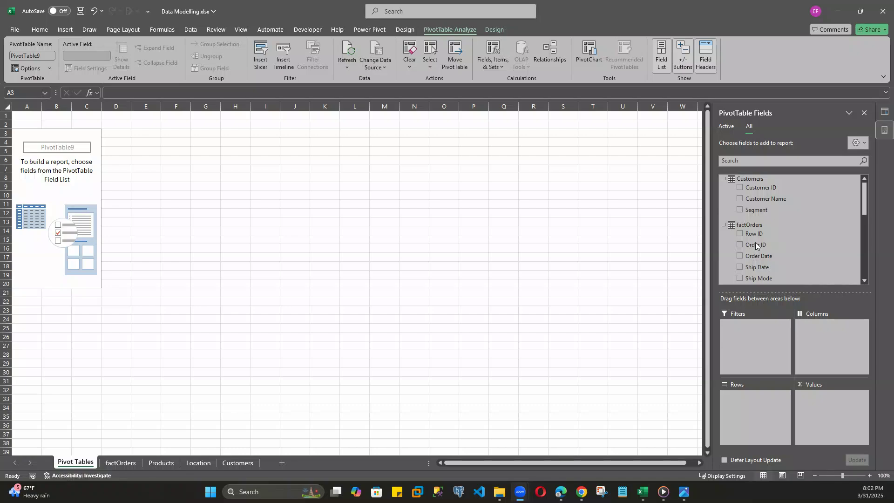
scroll(754, 242, down, 5)
scroll(754, 243, up, 5)
scroll(762, 256, down, 8)
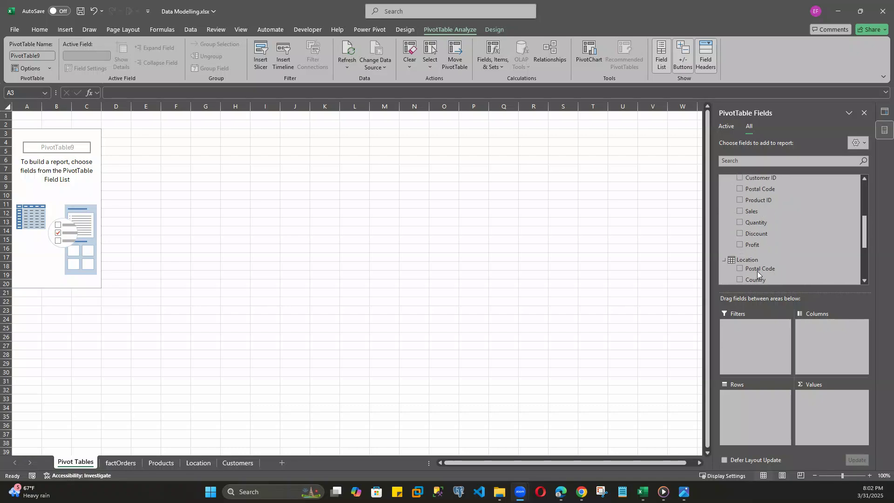
scroll(756, 241, down, 1)
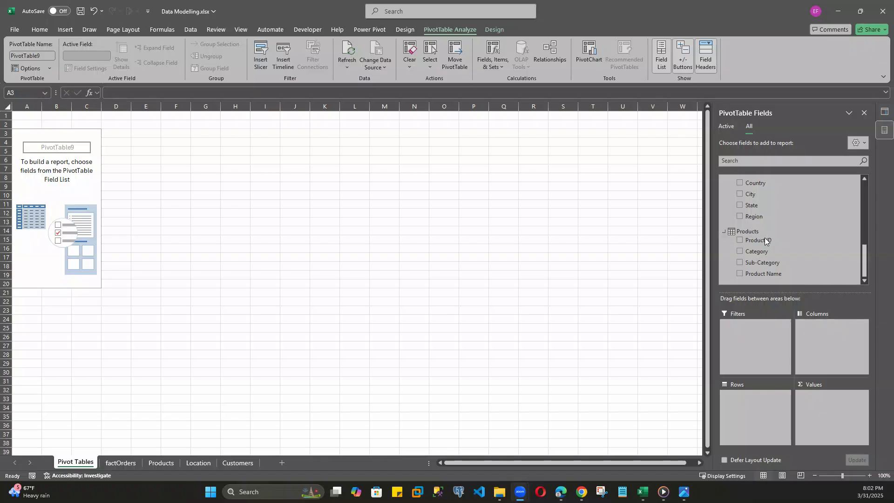
scroll(774, 240, up, 4)
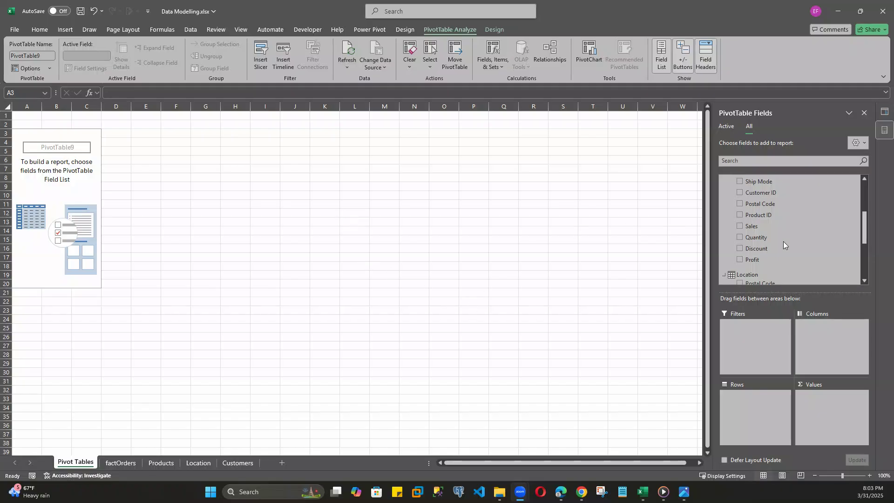
scroll(782, 242, up, 5)
scroll(746, 221, down, 3)
scroll(754, 240, up, 4)
scroll(760, 231, down, 2)
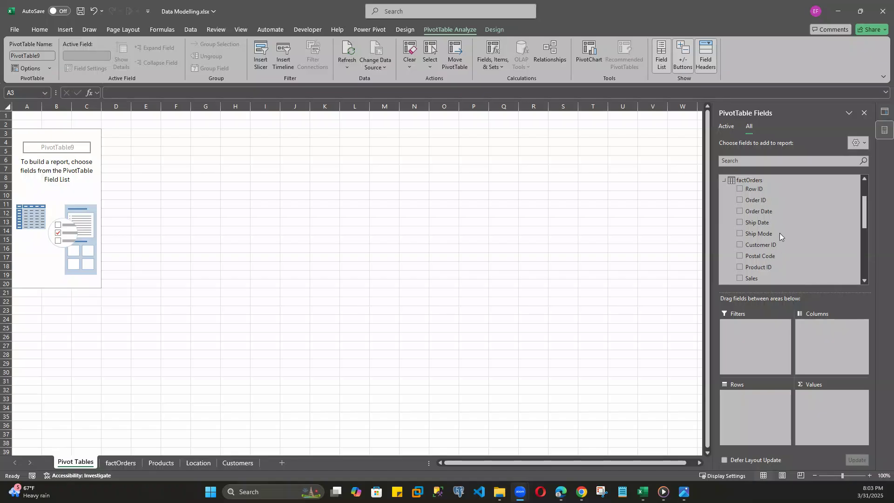
scroll(768, 232, up, 2)
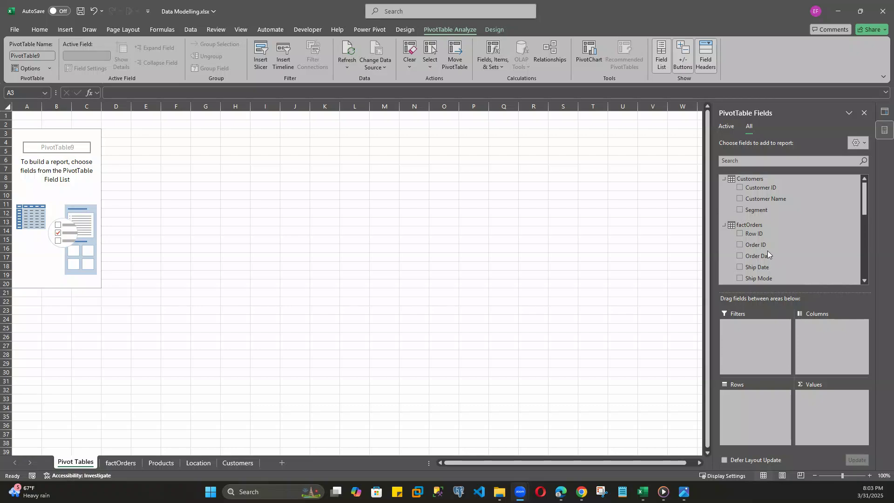
Add the Category field from the Products table to the PivotTable's rows
scroll(768, 249, down, 5)
scroll(767, 250, down, 3)
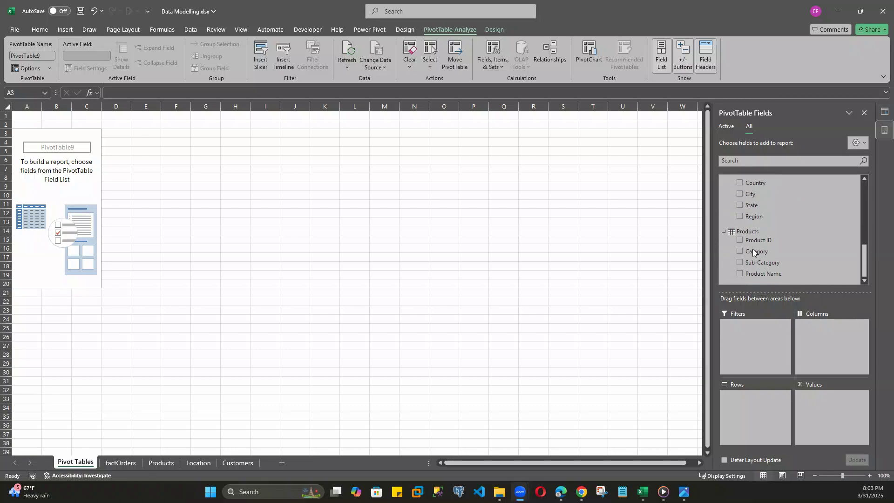
drag(753, 249, 746, 411)
drag(755, 255, 742, 411)
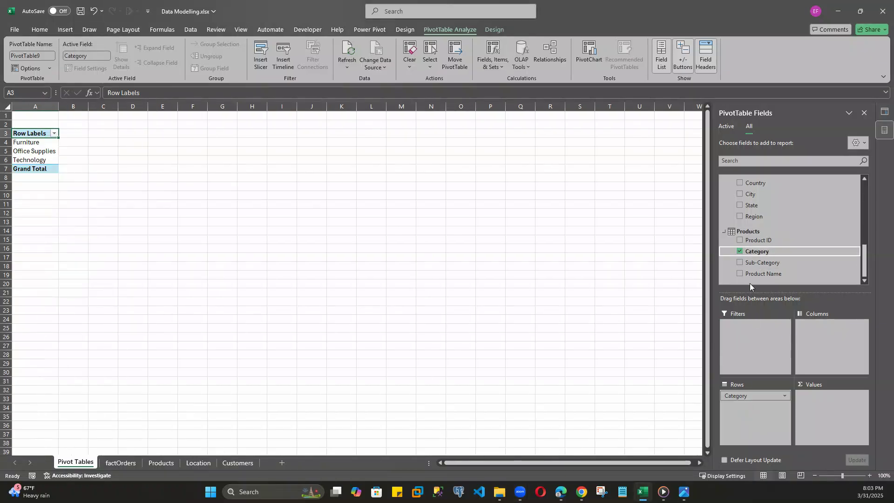
Add Sales and Profit from the factOrders table as summed values in the category PivotTable
scroll(773, 235, up, 2)
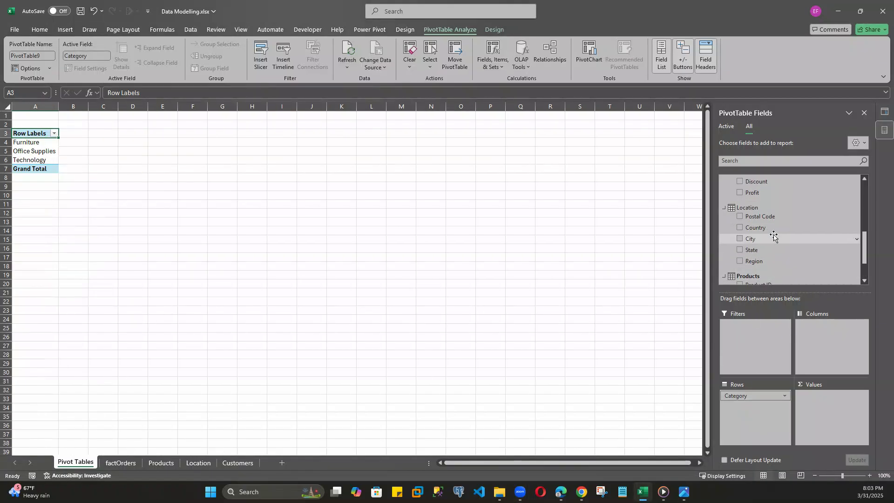
scroll(773, 235, up, 2)
drag(755, 205, 827, 411)
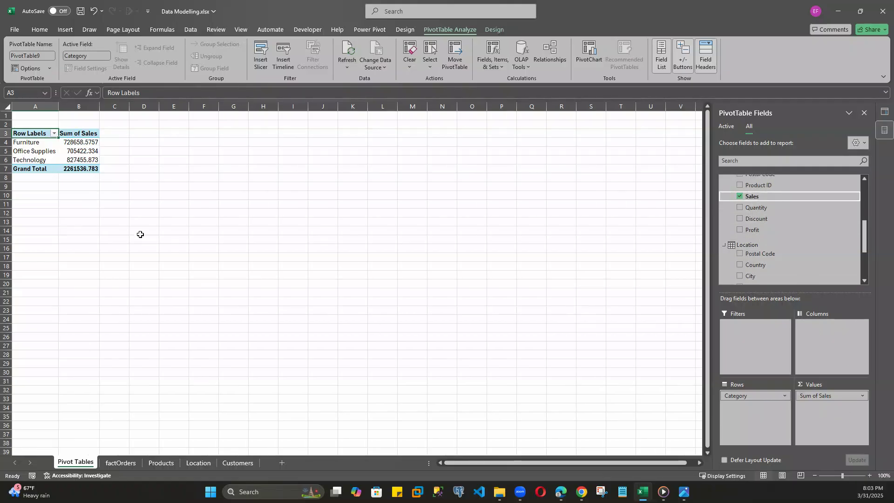
double_click(99, 108)
drag(58, 108, 58, 108)
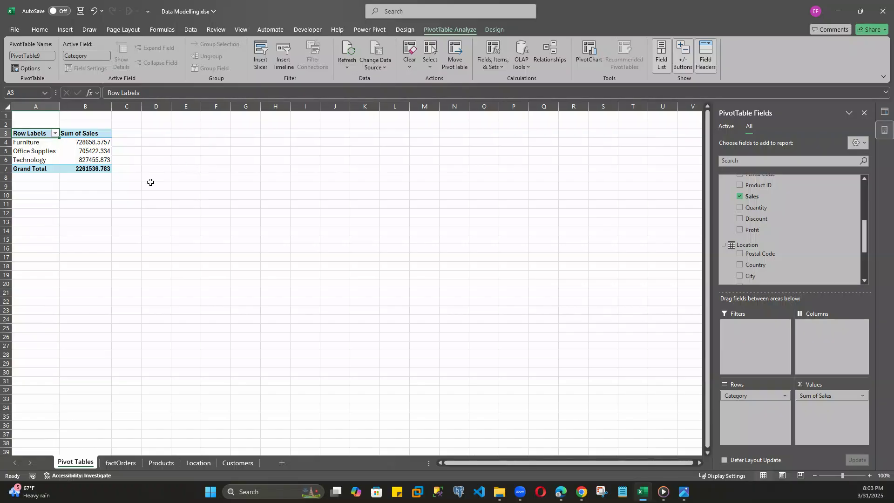
drag(750, 229, 833, 398)
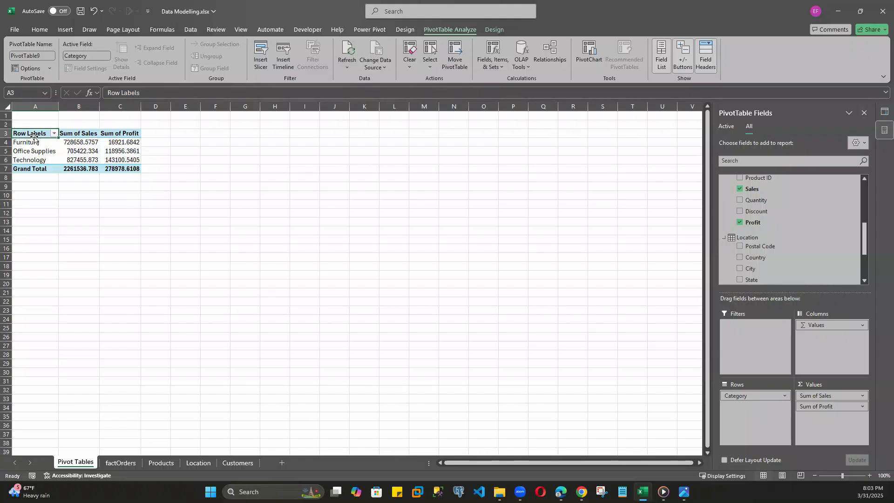
Copy the whole category PivotTable and paste the duplicate at cell A10
key(ctrl+a)
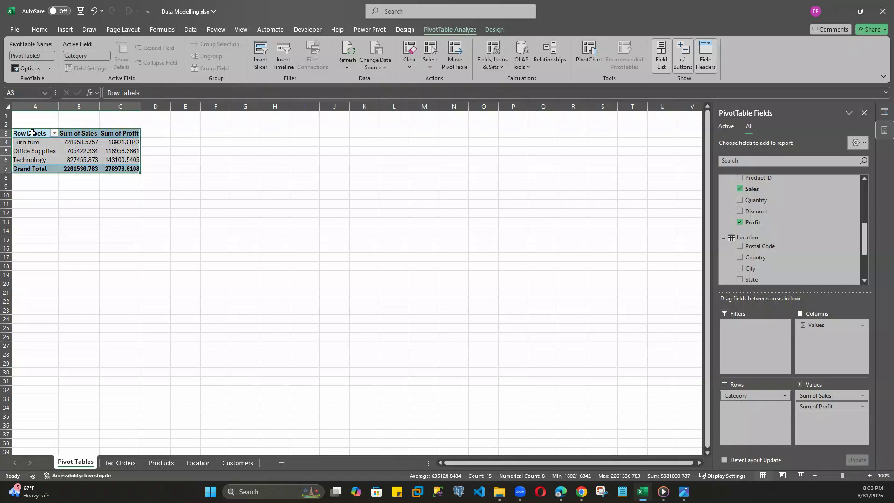
key(ctrl+c)
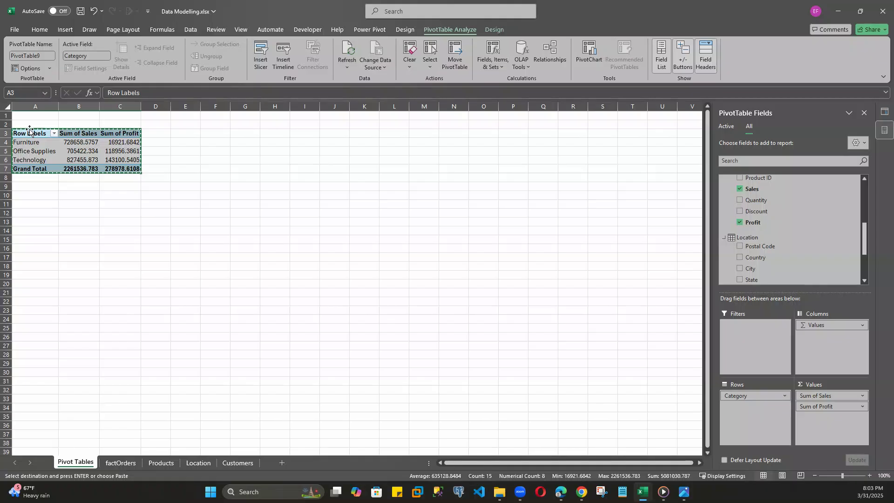
click(29, 202)
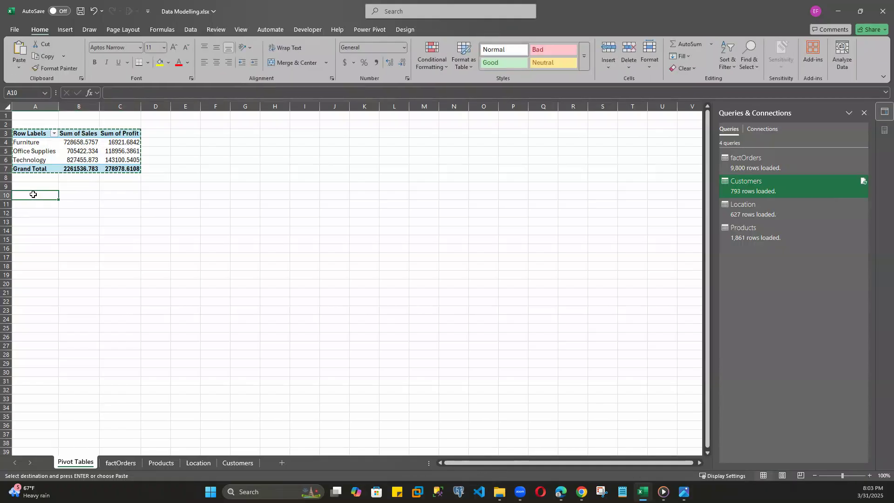
click(32, 194)
key(ctrl+v)
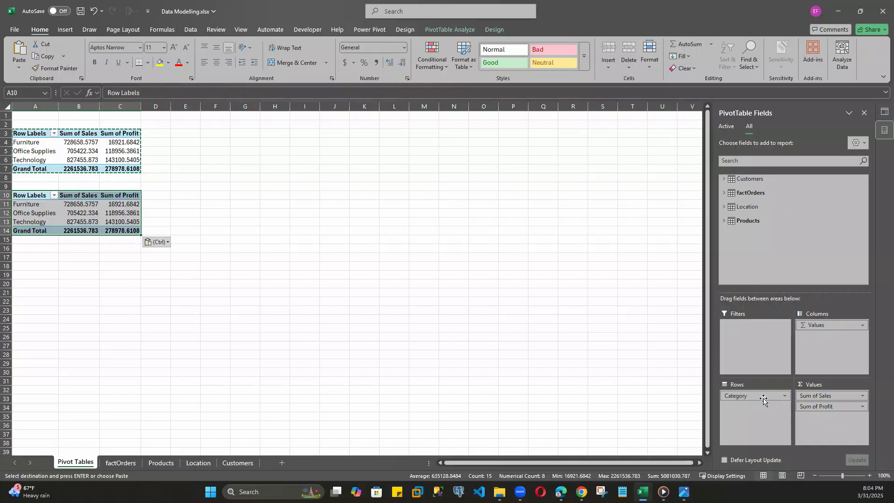
Replace Category with the Sub-Category field from the Products table in the rows of the PivotTable at A10
drag(750, 396, 785, 267)
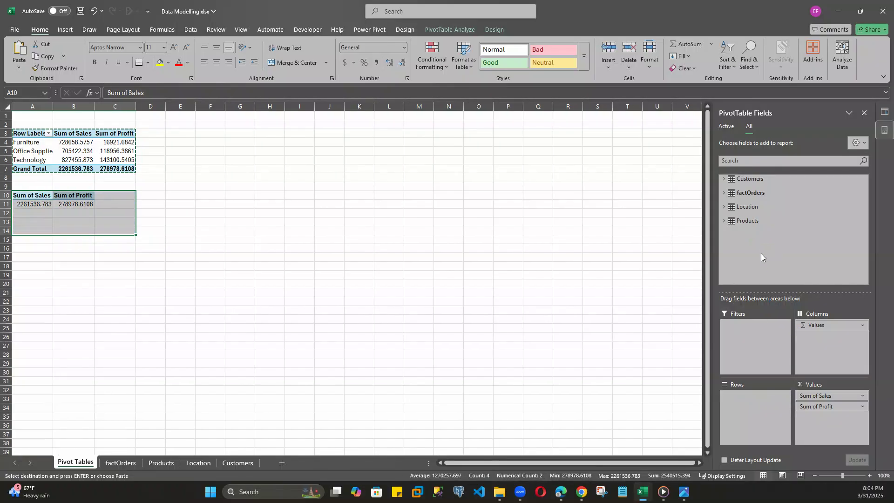
click(724, 221)
drag(751, 254, 759, 396)
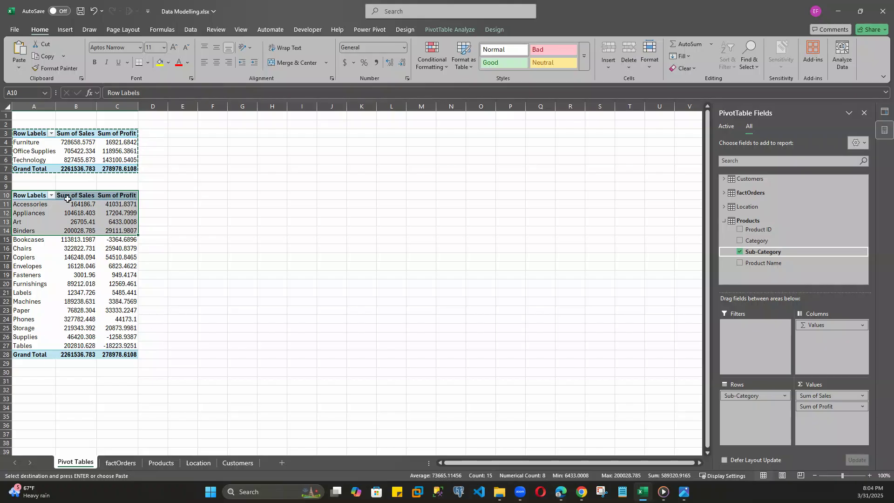
Copy the whole category PivotTable at A3 and paste the duplicate at cell A31
click(26, 194)
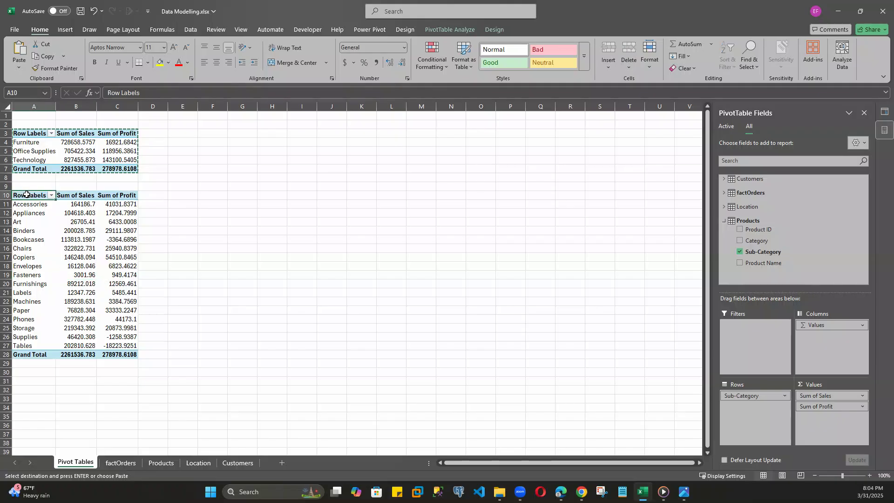
click(25, 132)
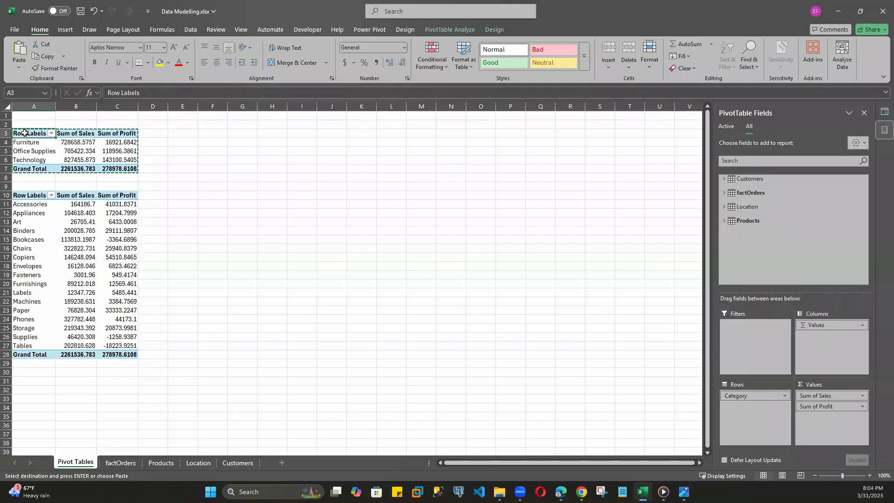
key(ctrl+a)
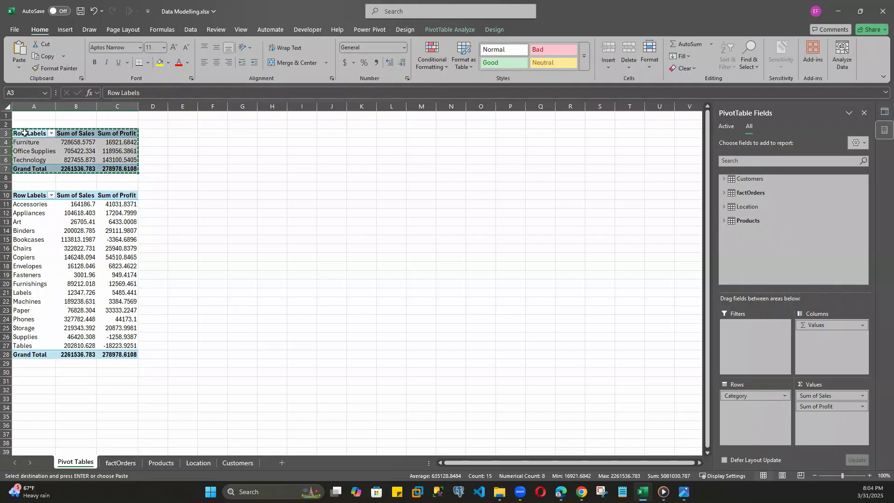
click(47, 380)
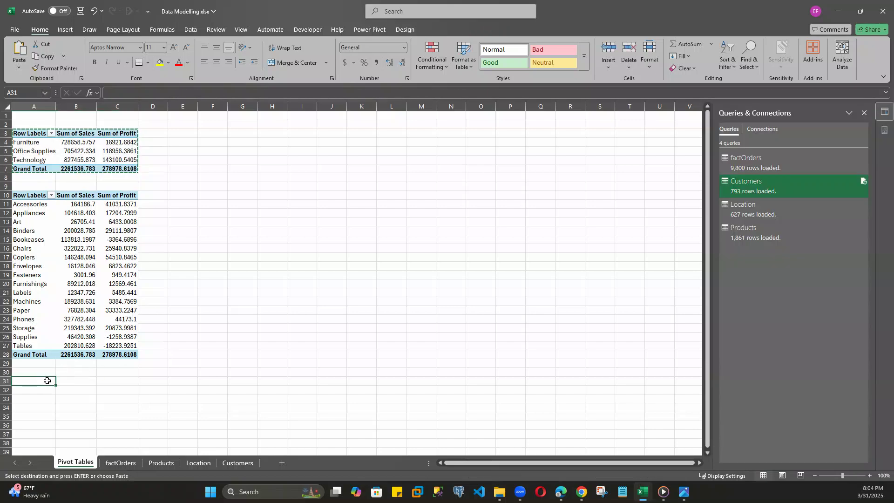
key(ctrl+v)
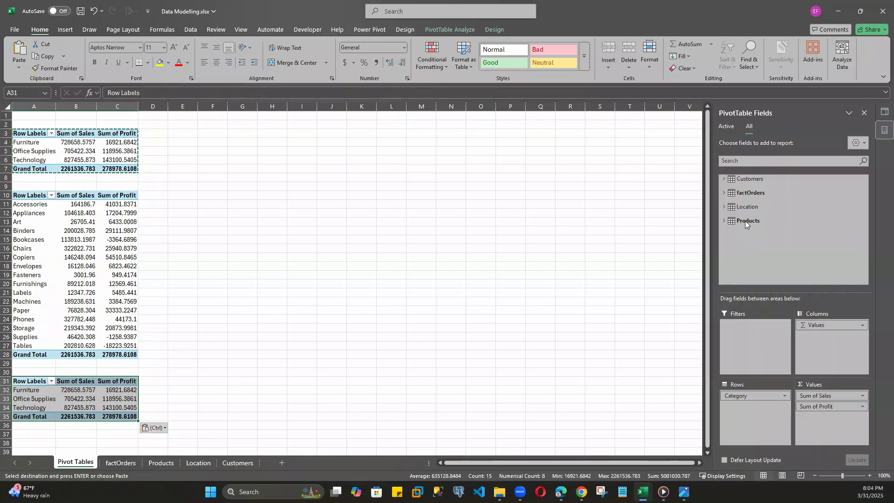
Replace Category with the Region field from the Location table in the rows of the PivotTable at A31, and widen column C slightly
click(723, 206)
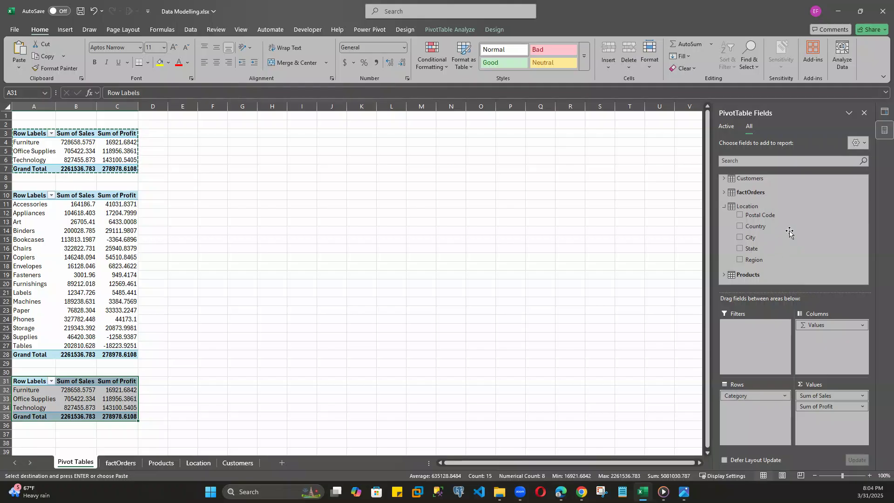
drag(755, 396, 789, 232)
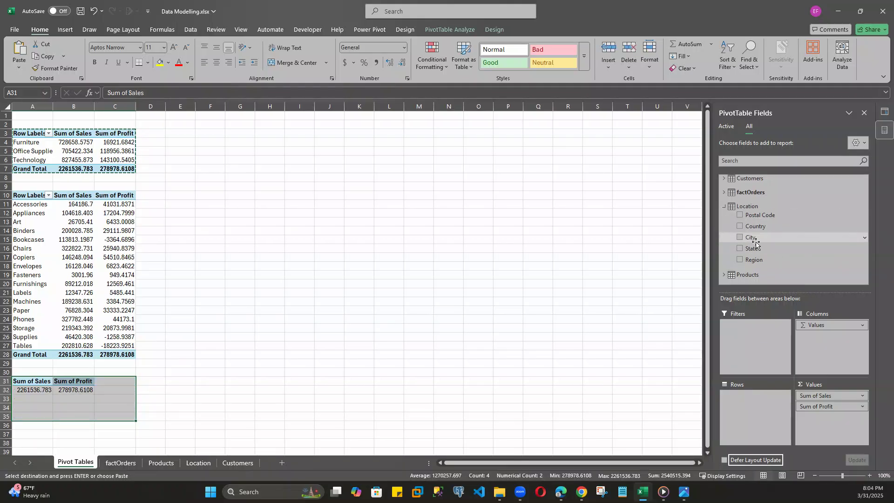
drag(752, 259, 748, 411)
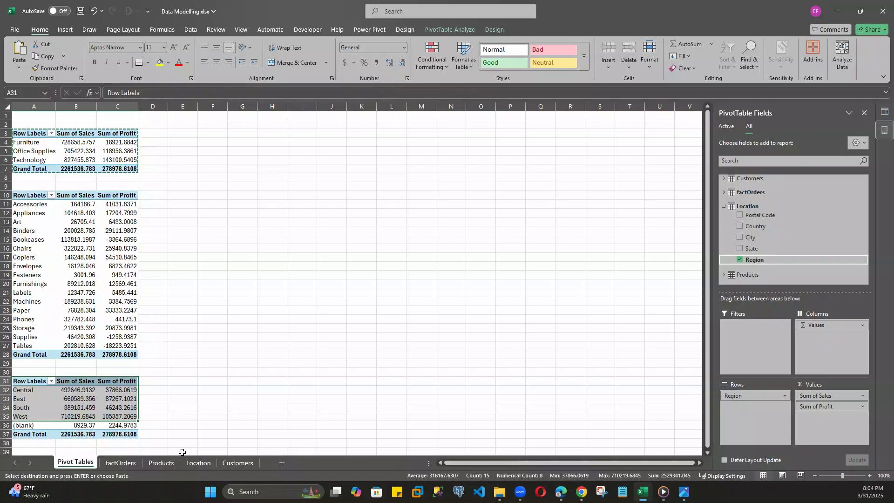
scroll(88, 382, down, 2)
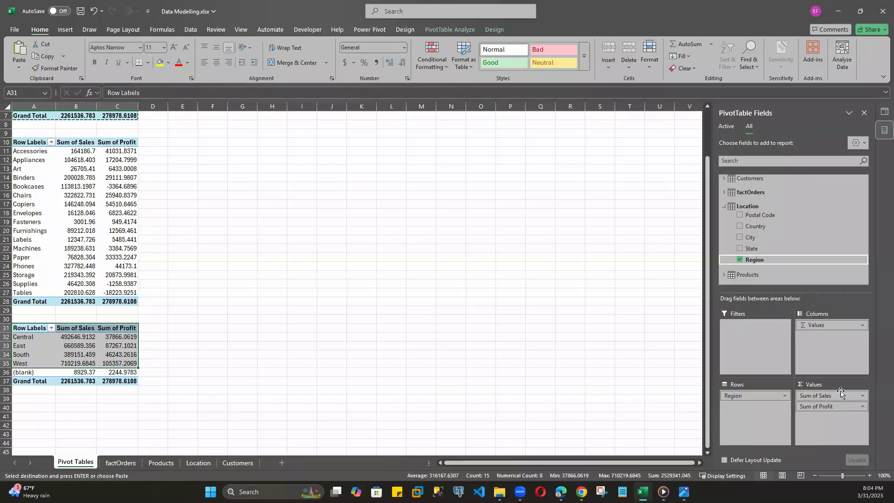
drag(137, 104, 154, 105)
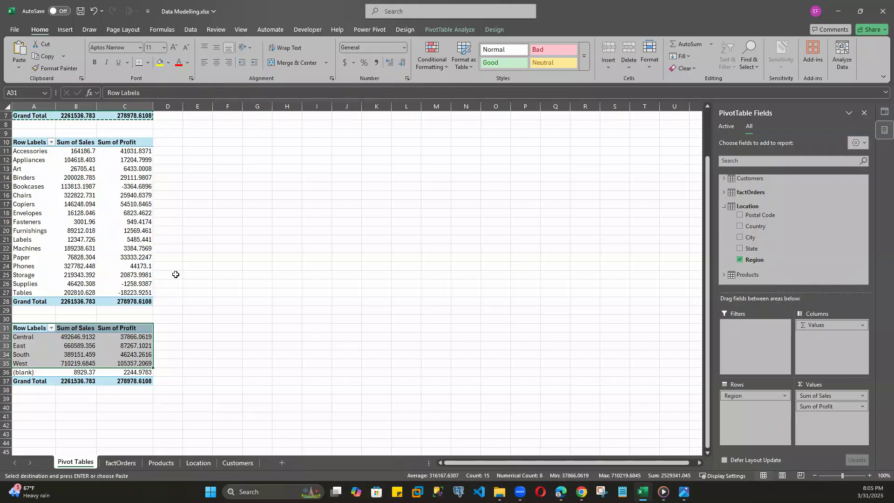
Copy the whole region PivotTable and paste the duplicate at cell A40
scroll(110, 274, down, 2)
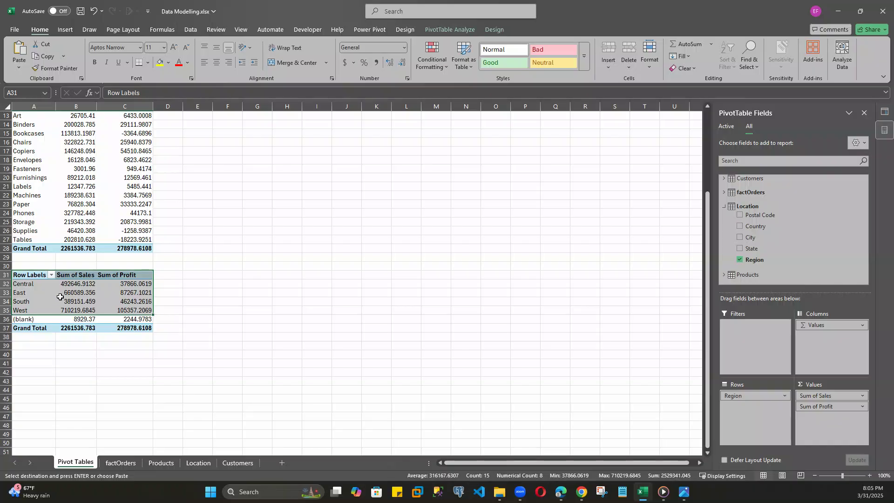
click(23, 275)
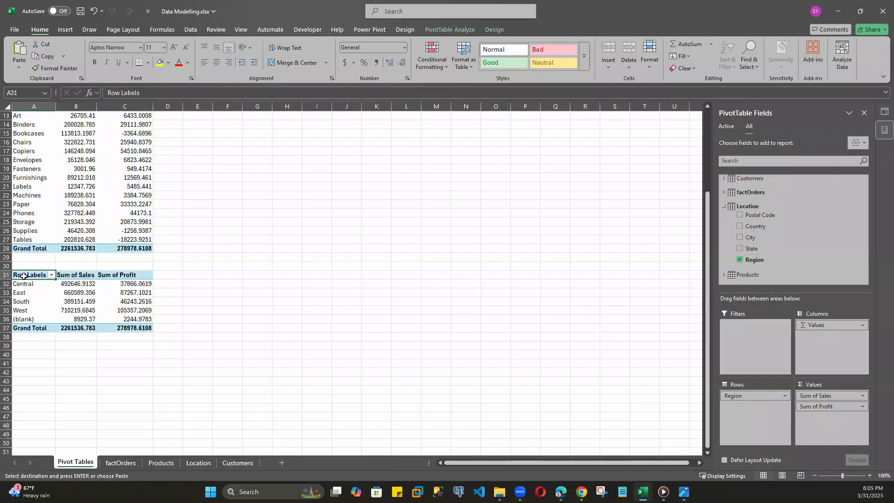
key(ctrl+a)
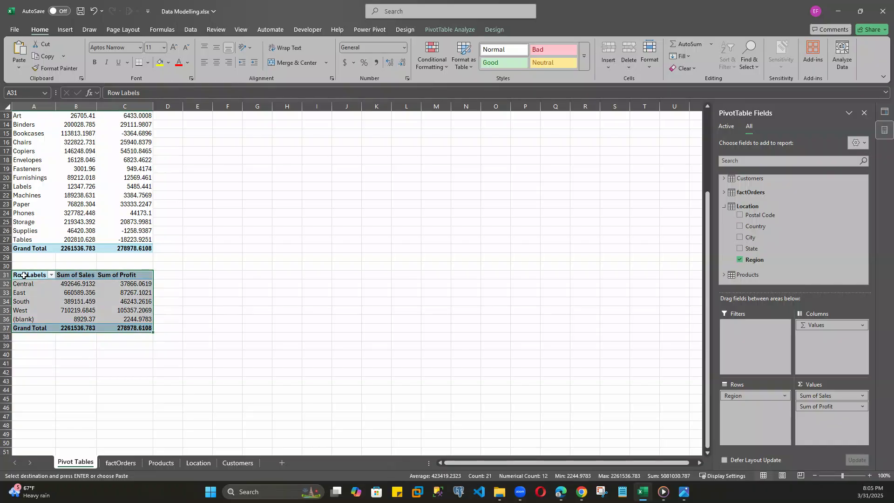
click(24, 355)
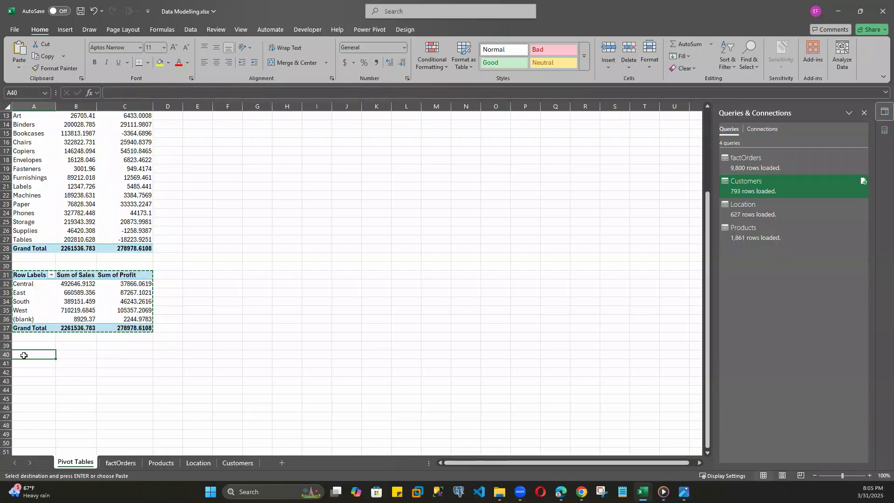
key(ctrl+v)
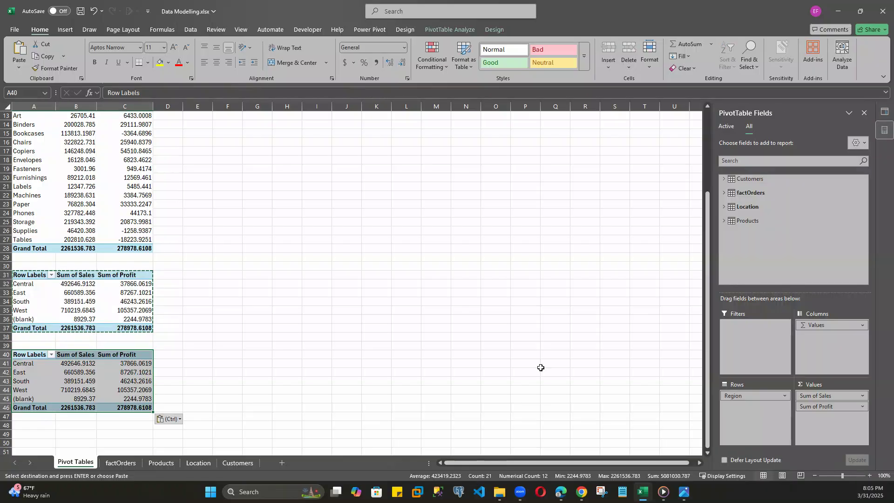
Replace Region with the State field from the Location table in the rows of the PivotTable at A40
drag(743, 395, 797, 270)
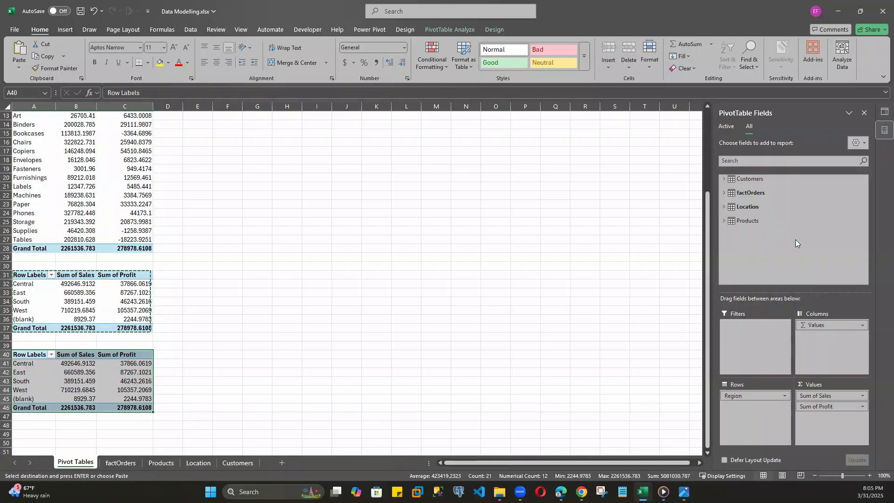
click(724, 206)
drag(762, 248, 748, 400)
scroll(113, 381, down, 4)
scroll(113, 381, down, 5)
scroll(113, 365, up, 9)
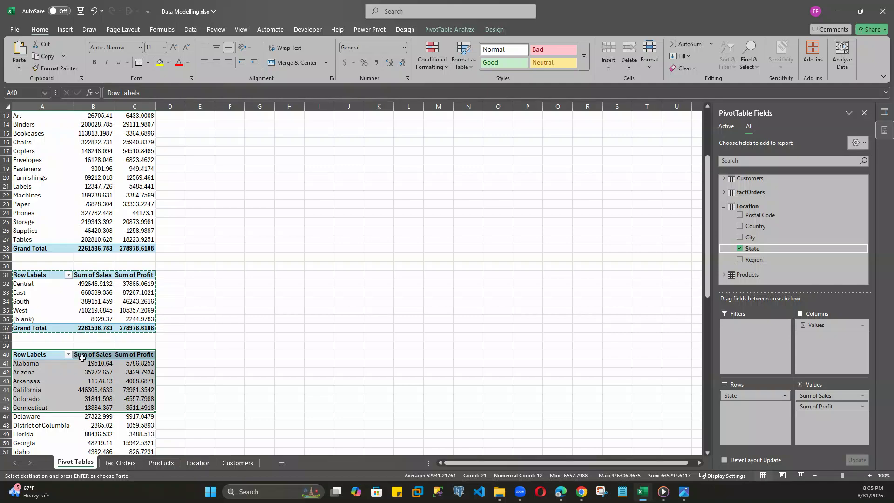
Filter the state PivotTable at A40 to the top 10 items by Sum of Sales
scroll(83, 357, down, 3)
click(68, 275)
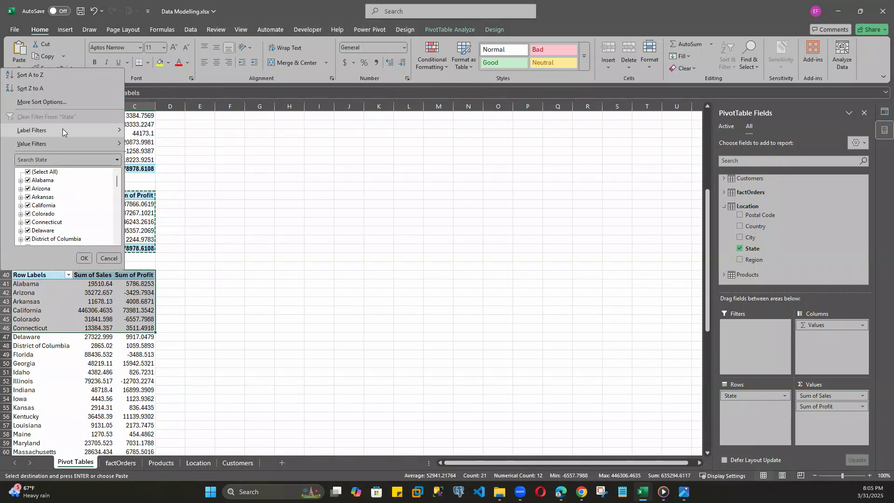
mouse_move(62, 130)
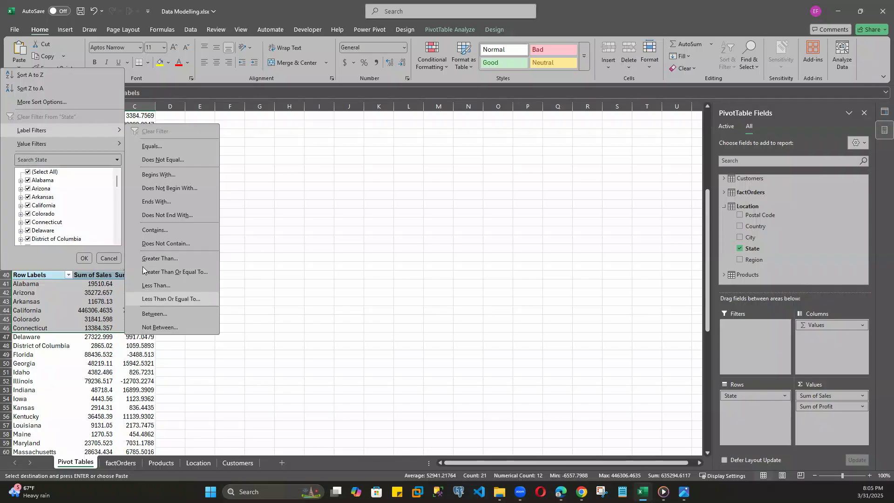
mouse_move(74, 143)
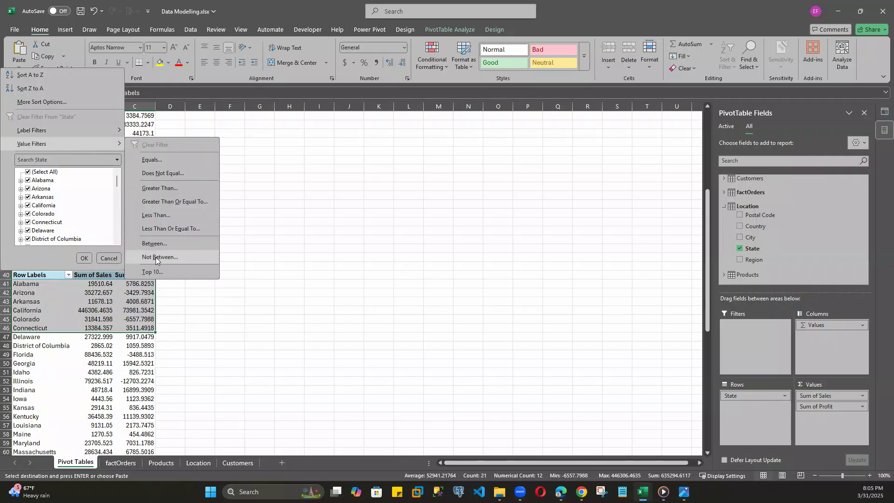
click(152, 271)
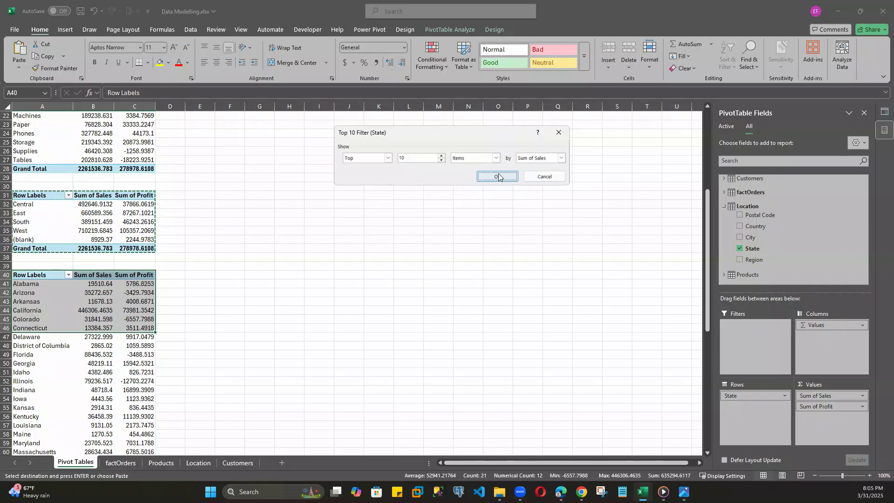
click(562, 158)
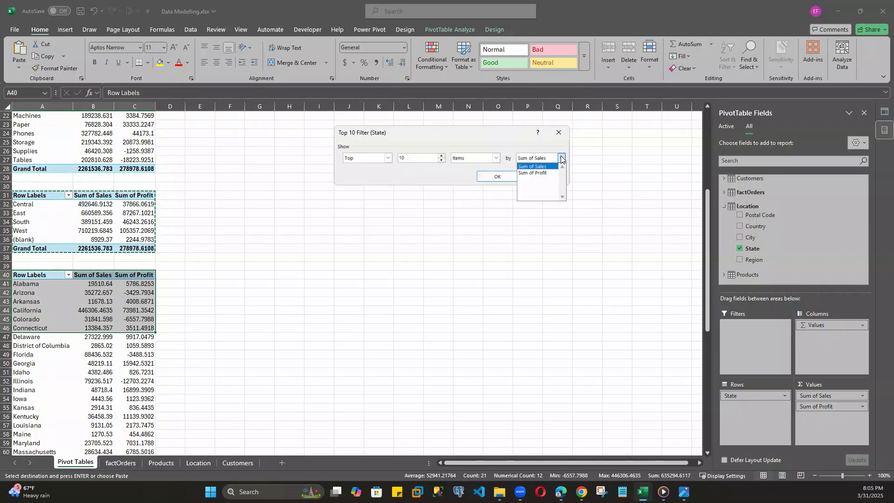
click(561, 158)
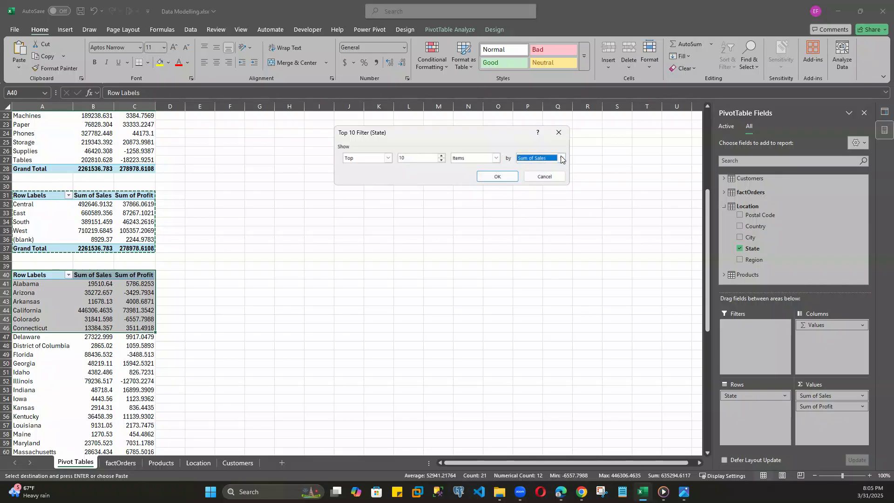
click(493, 177)
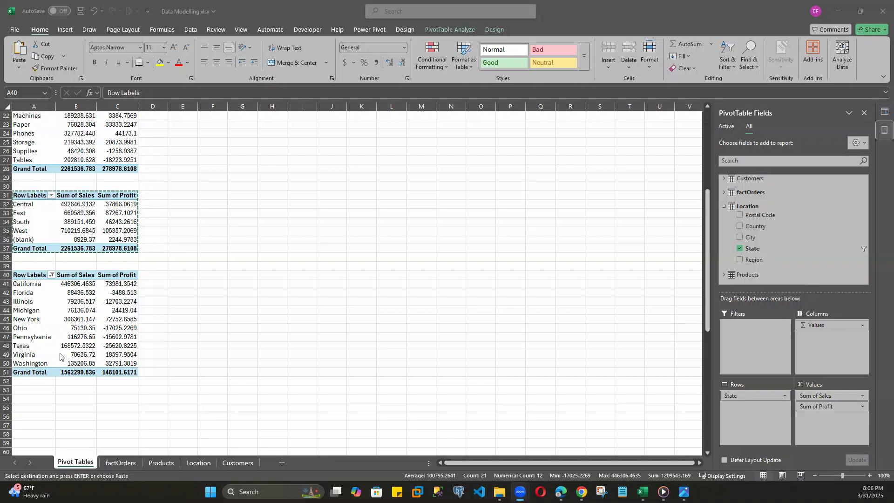
Copy the whole filtered state PivotTable and paste the duplicate at cell A54
click(31, 275)
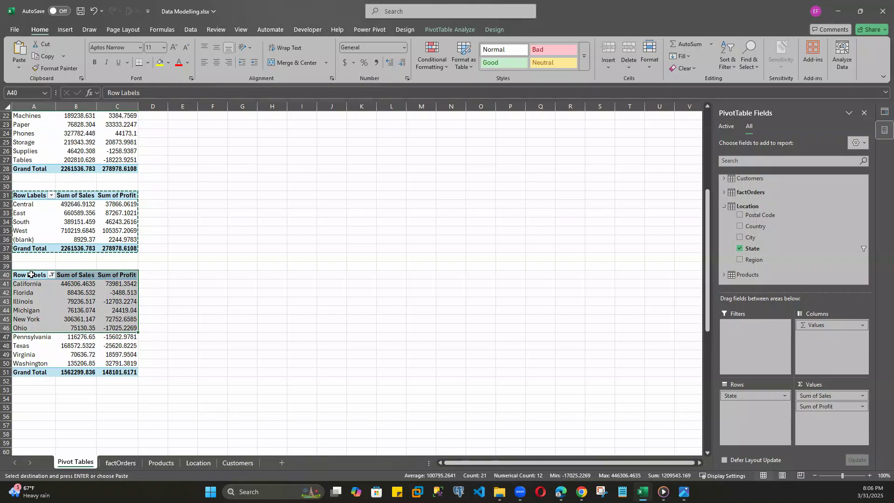
key(ctrl+shift+Down)
key(ctrl+c)
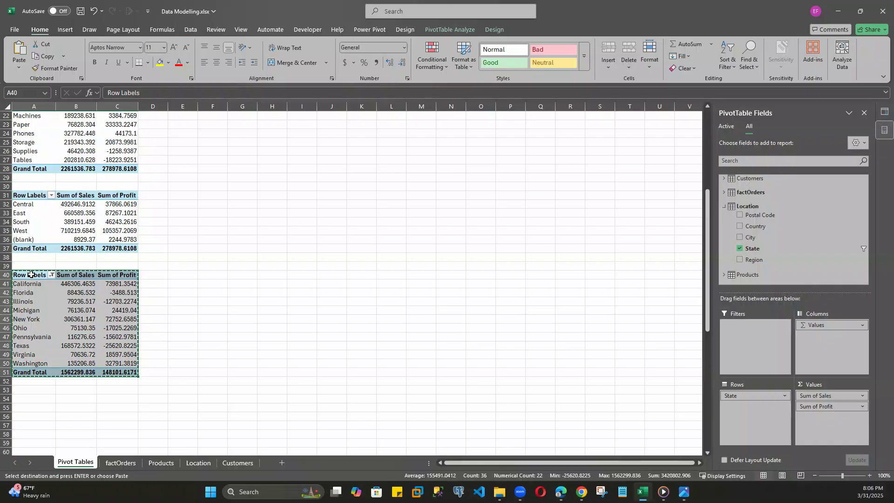
click(26, 399)
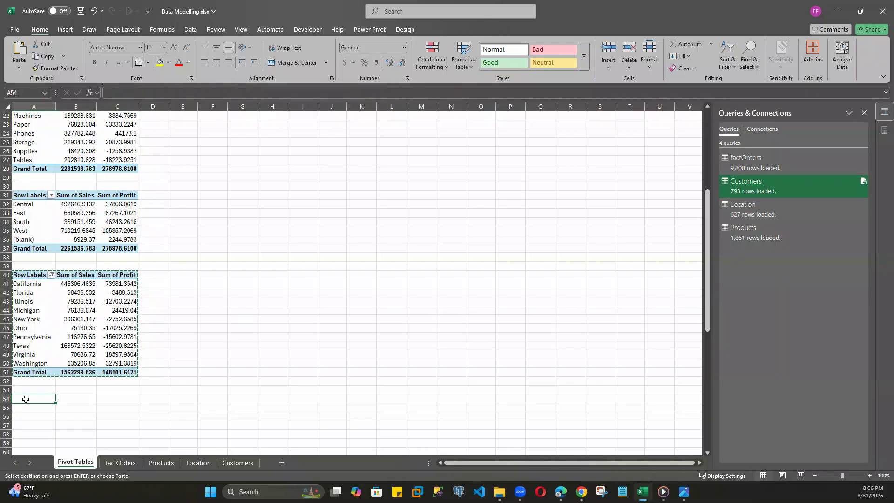
key(ctrl+v)
scroll(122, 315, down, 1)
scroll(122, 315, down, 2)
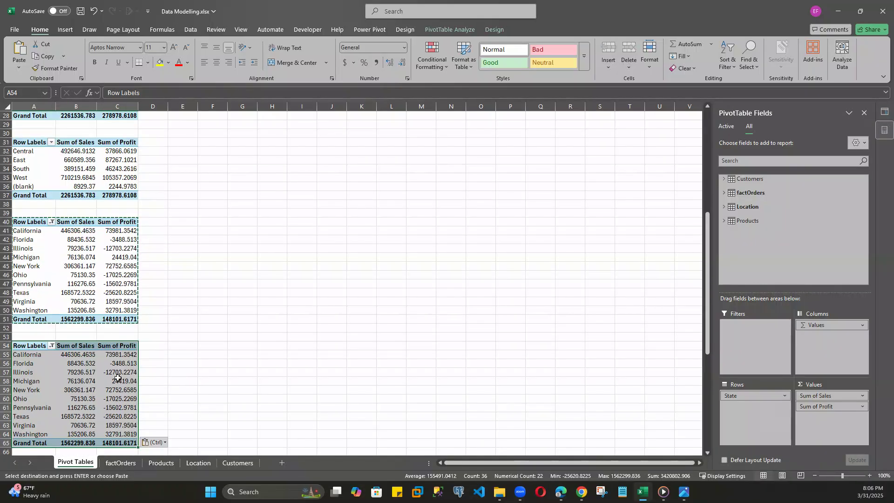
Replace State with the Segment field from the Customers table in the rows of the PivotTable at A54
drag(747, 395, 804, 233)
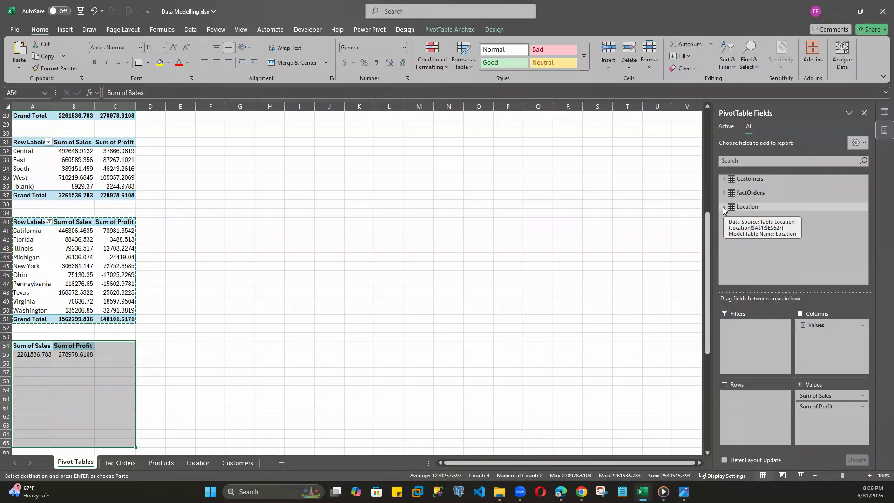
click(724, 179)
drag(756, 210, 745, 402)
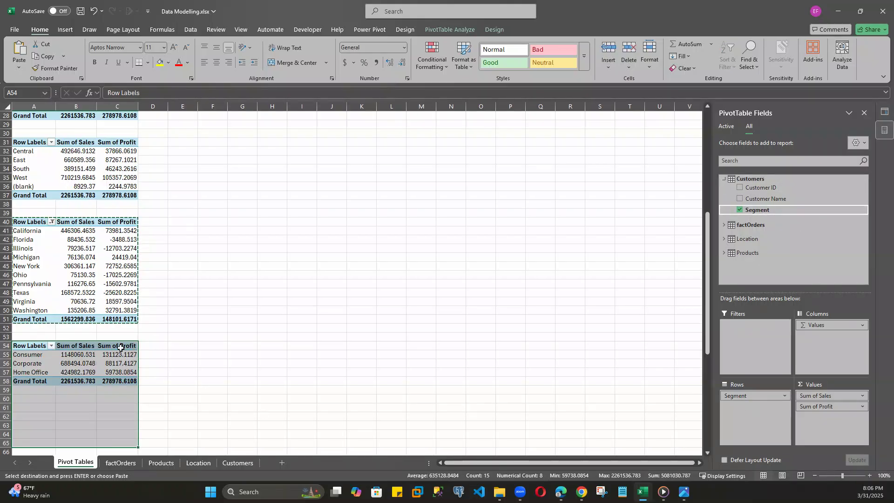
mouse_move(90, 352)
Copy the whole Segment PivotTable at A54 and paste the duplicate at cell A61
scroll(82, 212, up, 9)
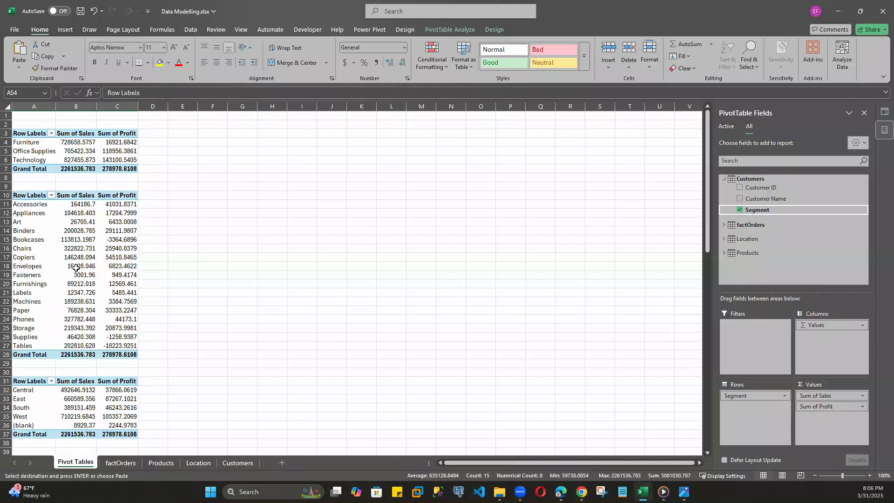
scroll(76, 267, down, 12)
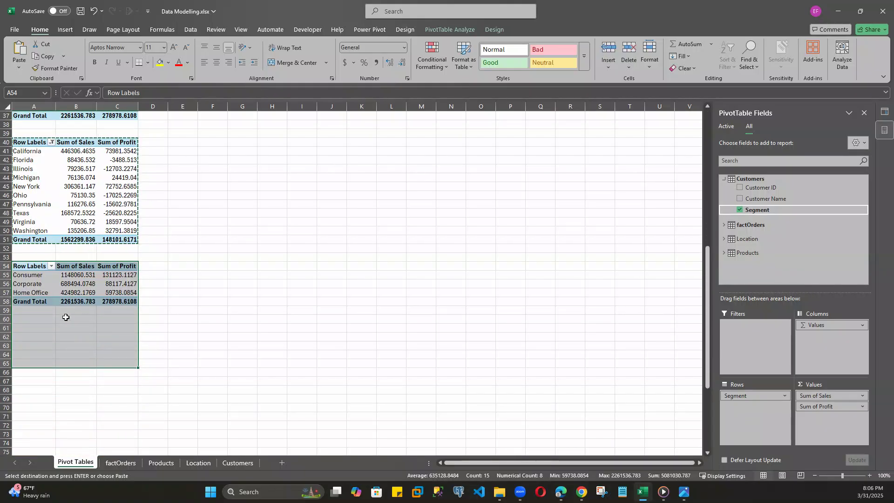
click(66, 317)
click(34, 275)
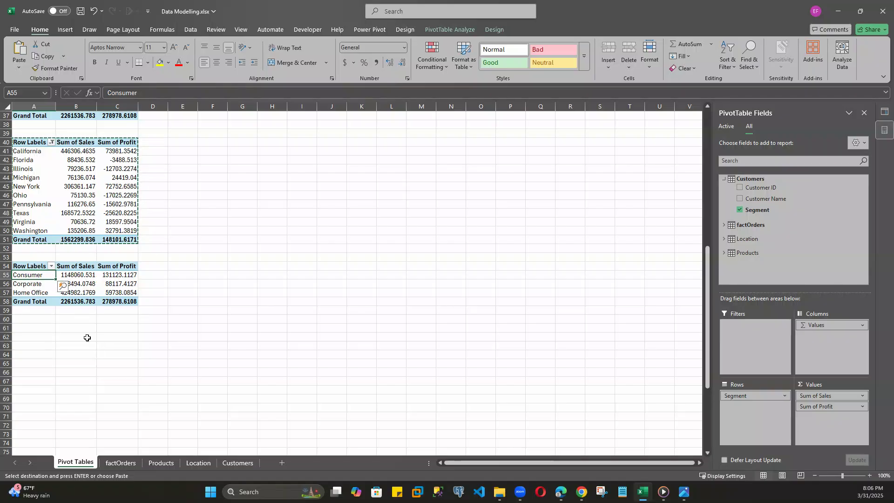
click(27, 267)
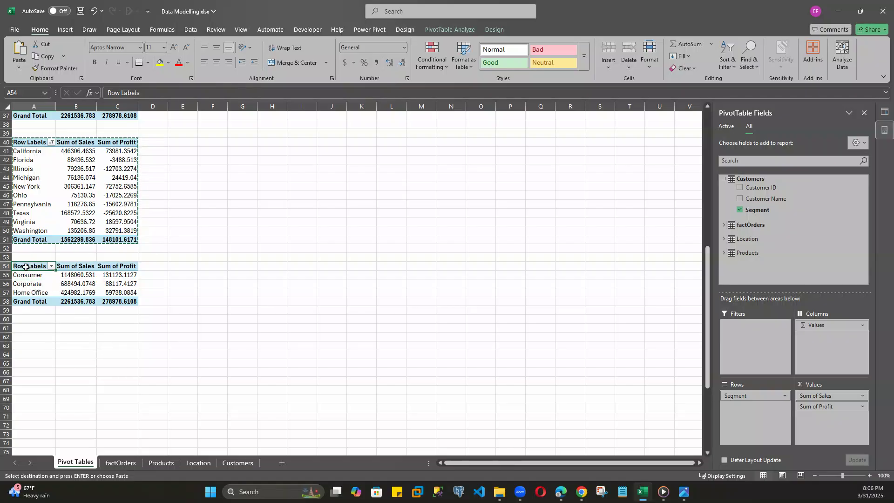
key(ctrl+a)
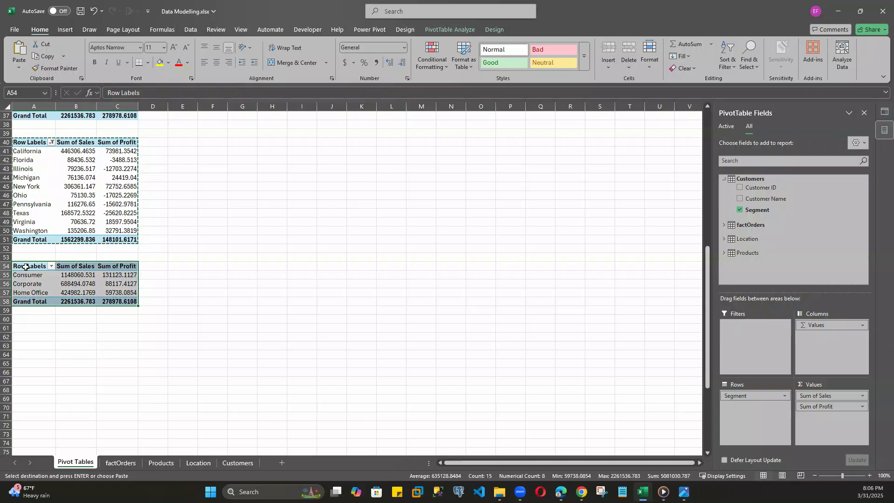
key(ctrl+c)
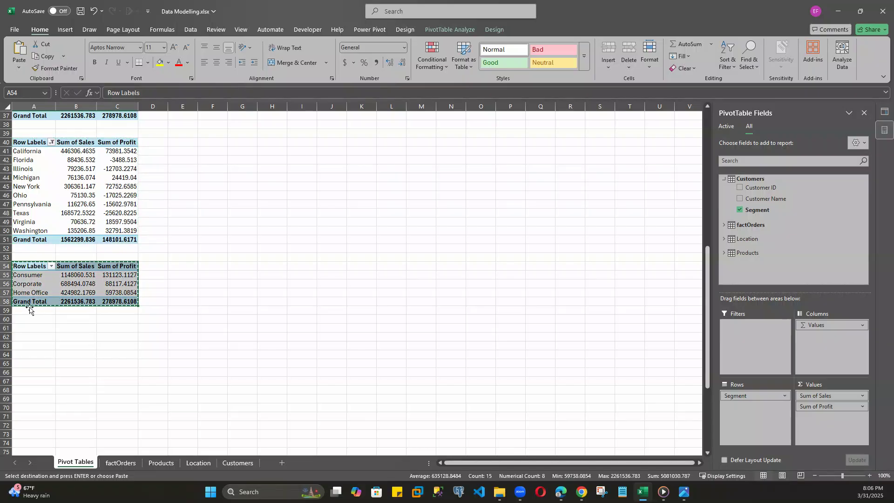
click(29, 327)
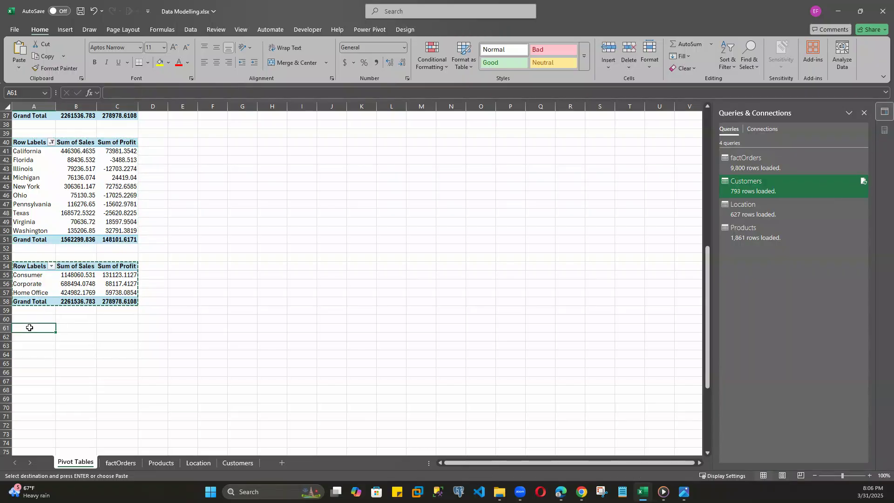
key(ctrl+v)
Replace Segment with Product Name from the Products table in the rows of the PivotTable at A61, and narrow column A
drag(754, 395, 774, 258)
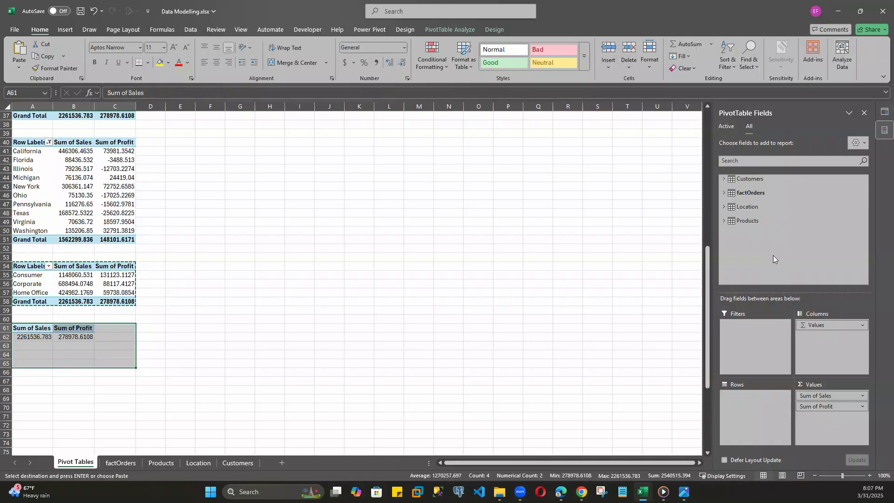
click(750, 220)
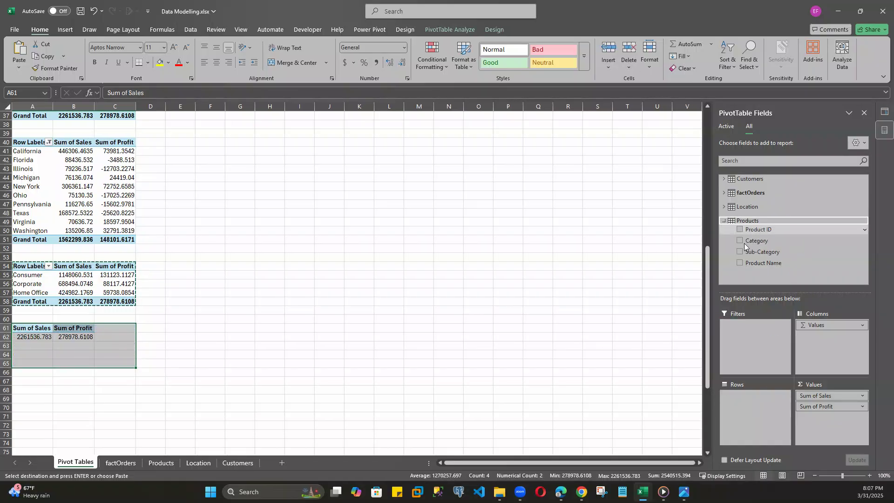
drag(755, 263, 756, 386)
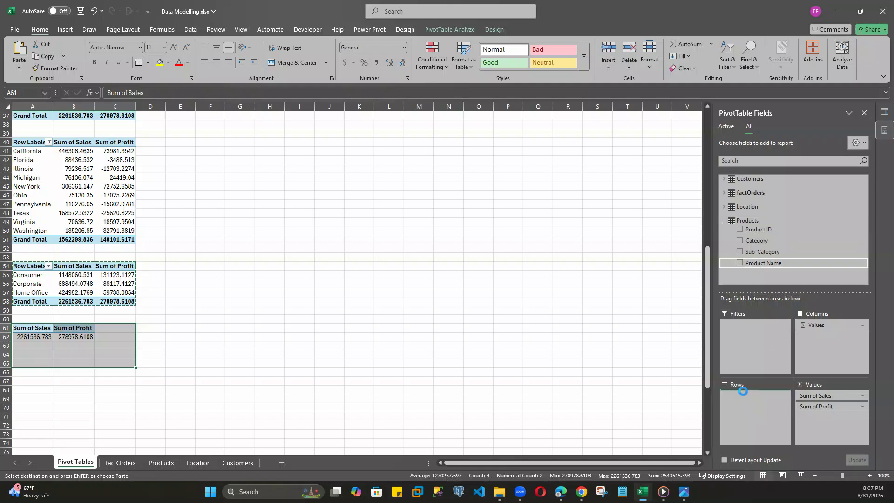
drag(395, 106, 138, 119)
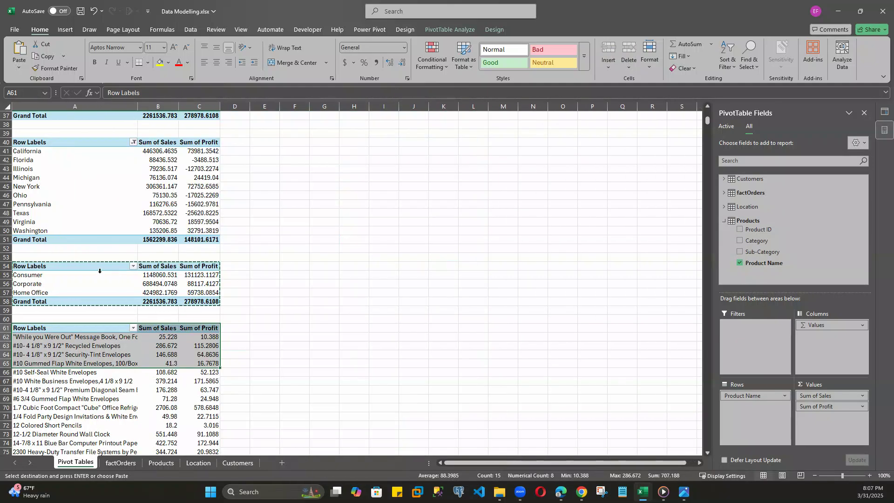
Filter the product PivotTable at A61 to the top 5 items by Sum of Sales, and narrow column A
click(133, 328)
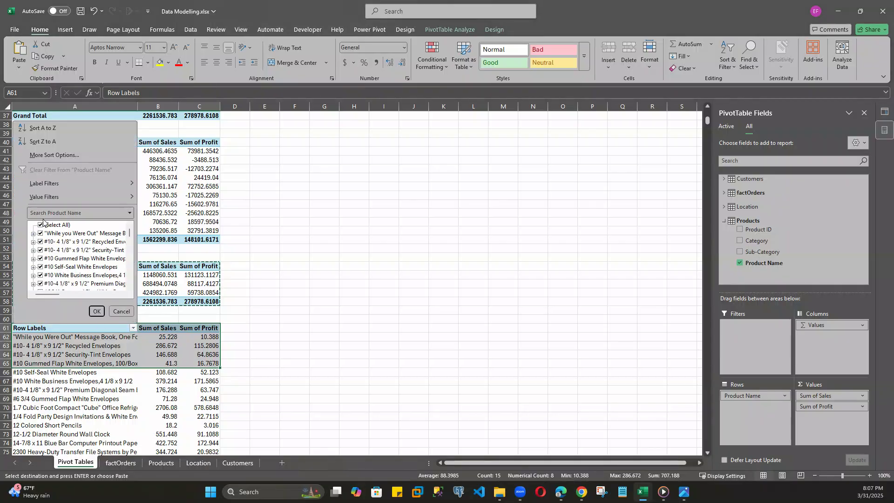
mouse_move(123, 198)
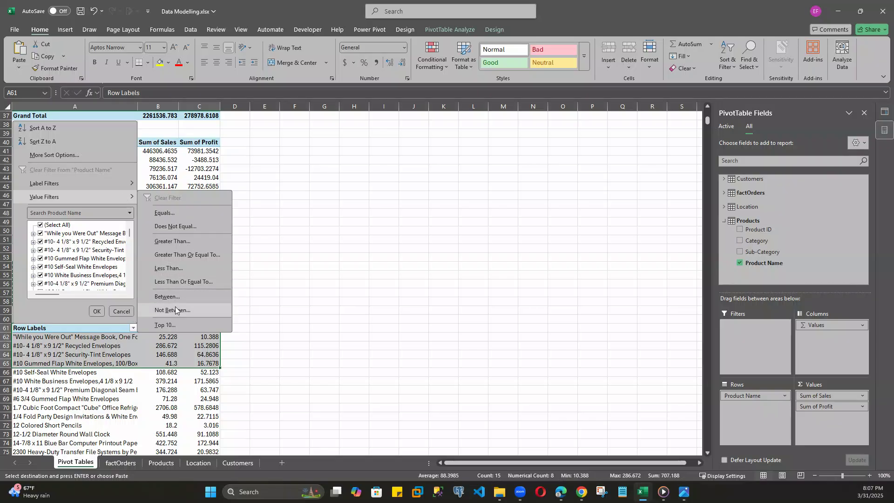
click(165, 324)
click(441, 161)
click(441, 161)
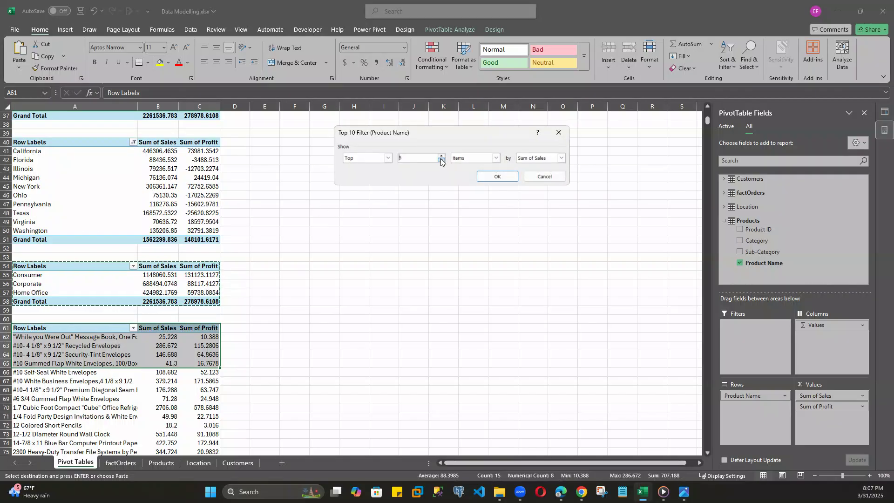
click(497, 176)
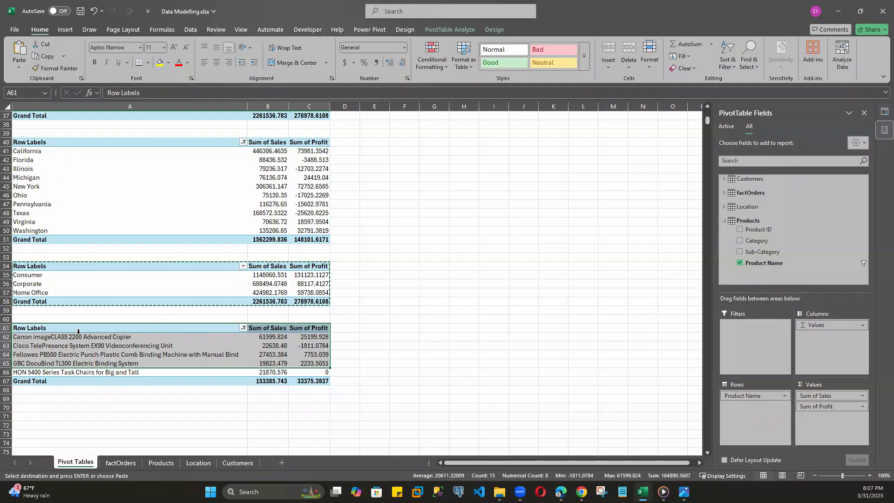
click(33, 395)
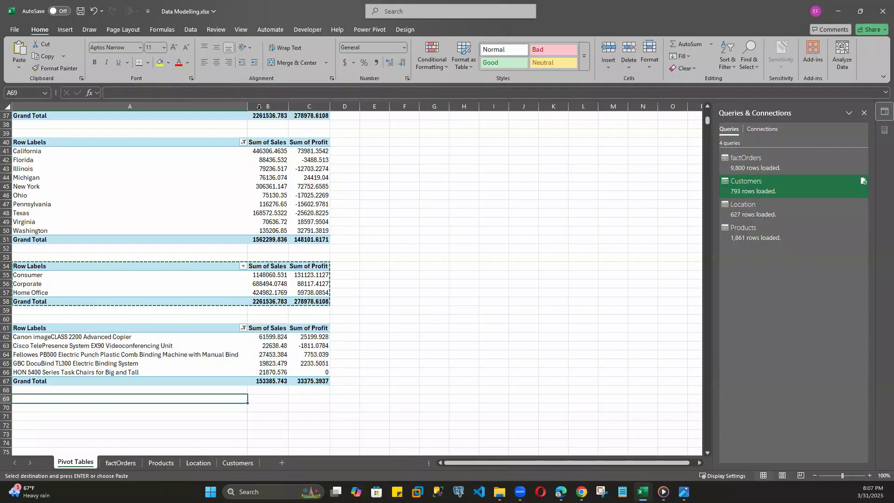
drag(247, 106, 100, 114)
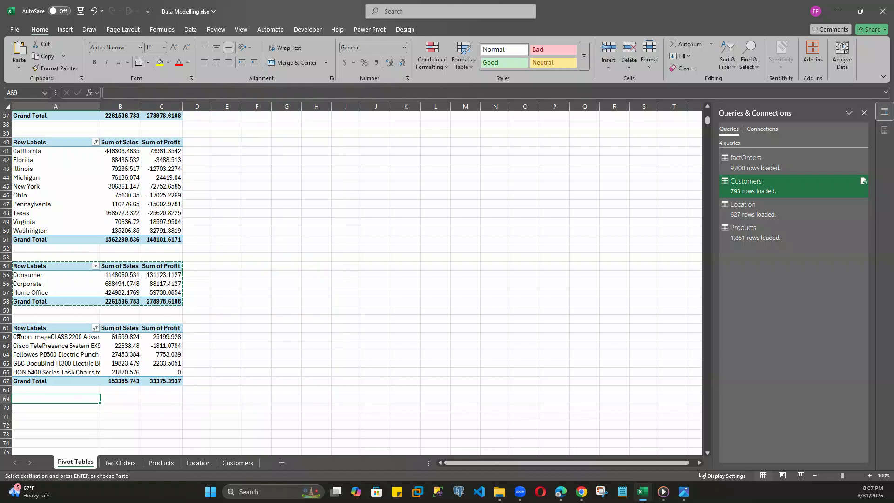
Duplicate the Segment PivotTable from A54 at cell A70, below the top 5 products table
click(36, 264)
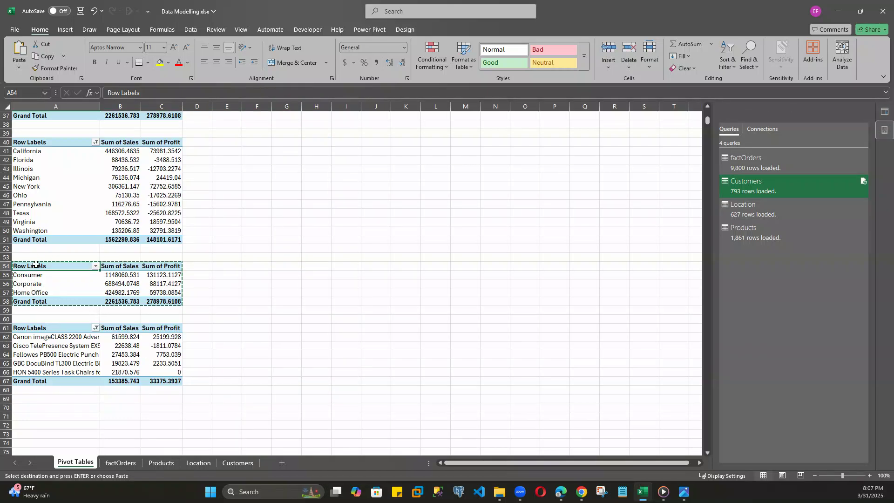
key(ctrl+a)
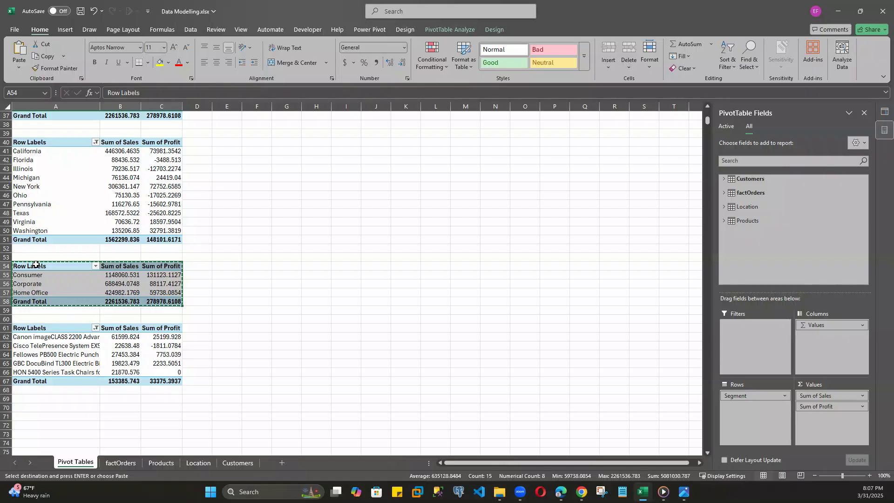
click(37, 399)
click(32, 407)
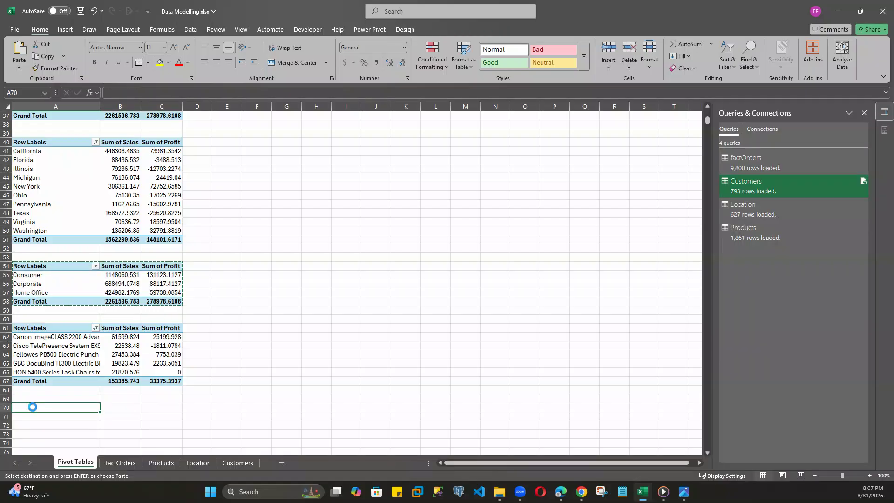
key(ctrl+v)
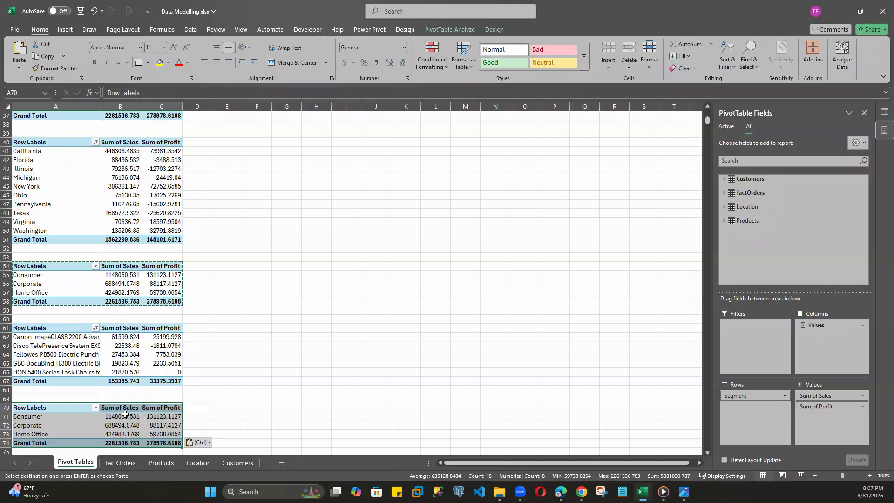
Replace Segment with Order Date from the factOrders table in the rows of the PivotTable at A70
drag(757, 398, 794, 259)
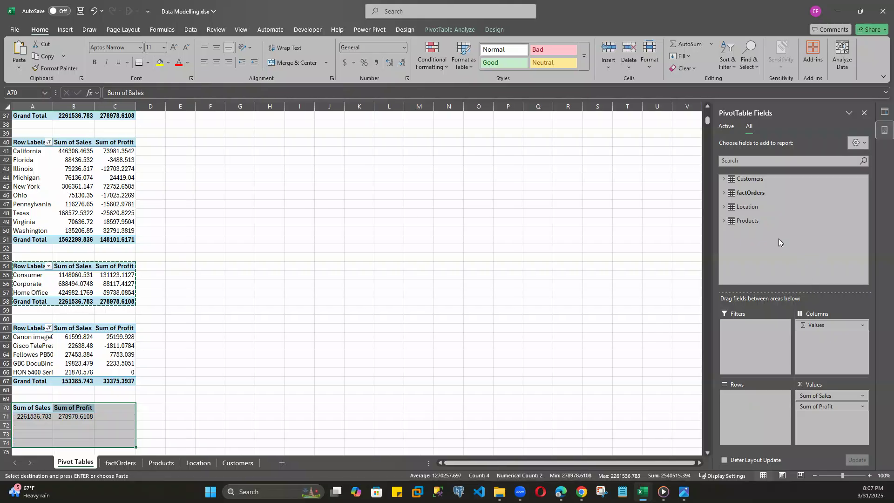
click(724, 193)
scroll(756, 243, down, 3)
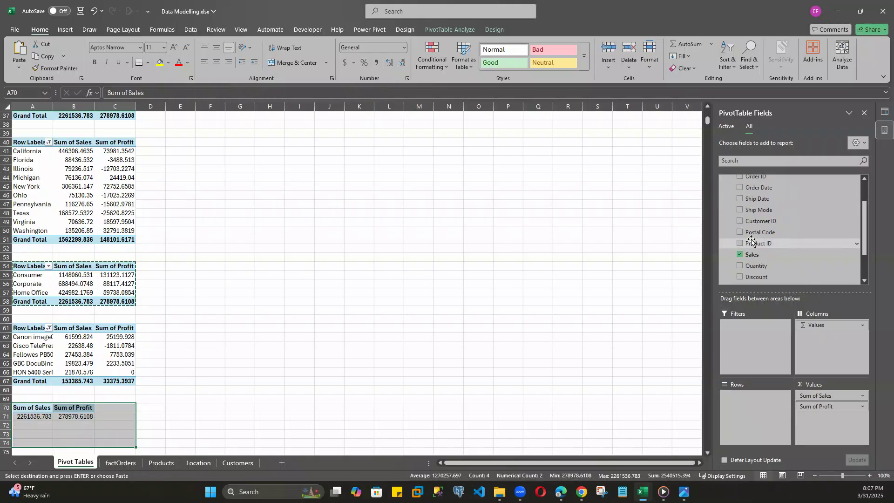
scroll(760, 245, up, 3)
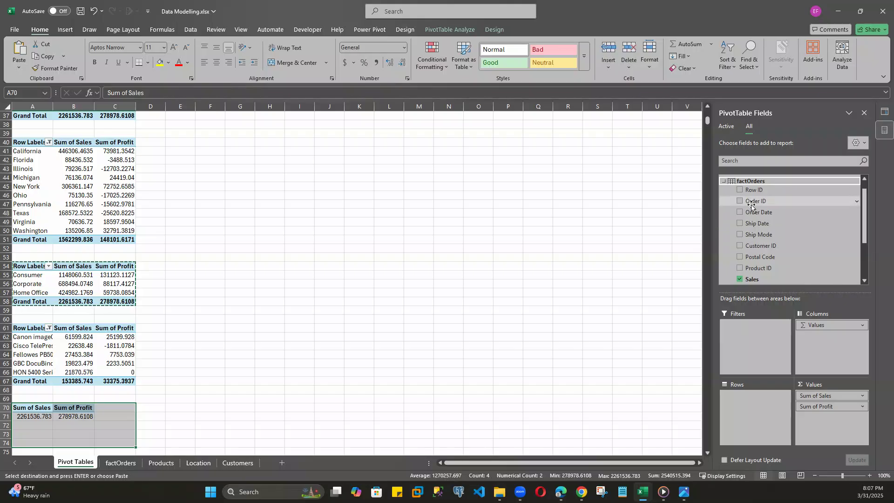
drag(752, 212, 737, 377)
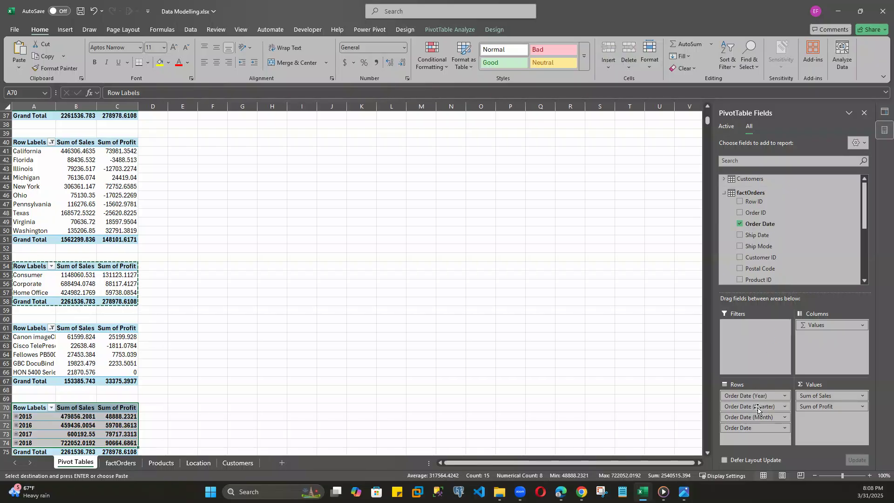
Remove the year, quarter and full date levels from the rows of the PivotTable at A70, keeping only Order Date (Month)
drag(752, 427, 780, 268)
drag(755, 413, 783, 243)
drag(762, 395, 782, 258)
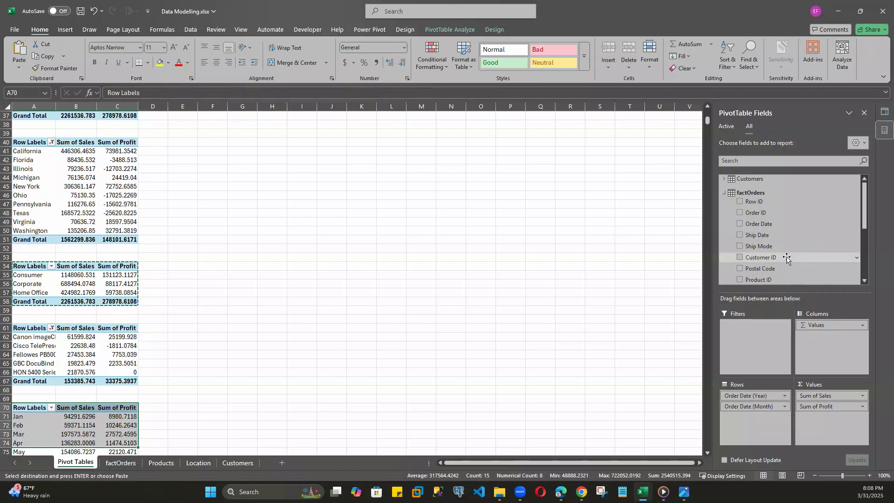
Copy the whole monthly PivotTable at A70 and paste the duplicate at cell A86
scroll(114, 390, down, 5)
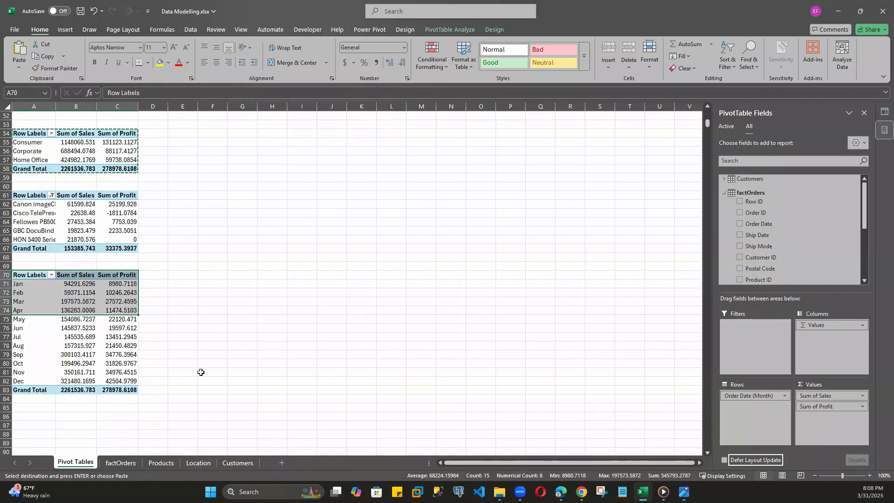
click(205, 364)
click(22, 274)
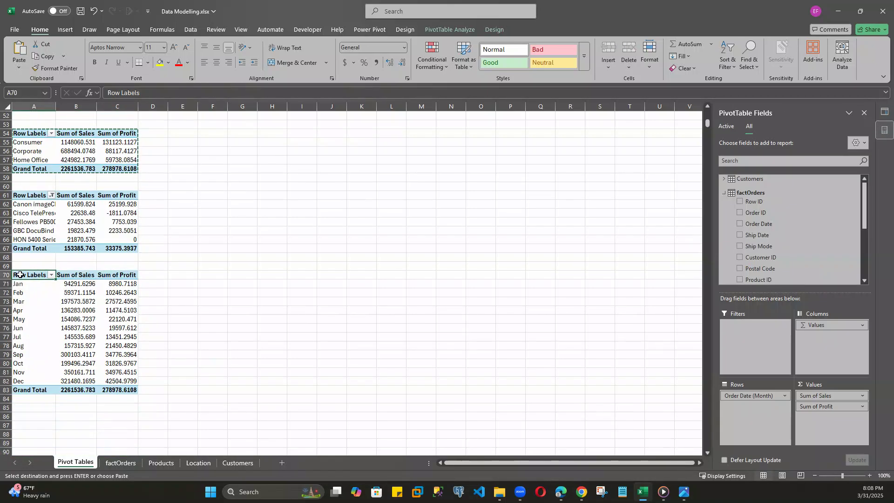
key(ctrl+a)
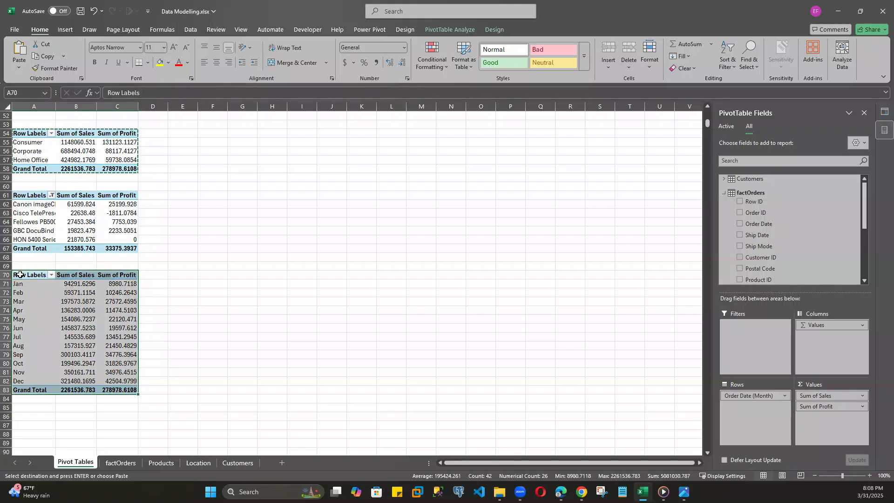
key(ctrl+c)
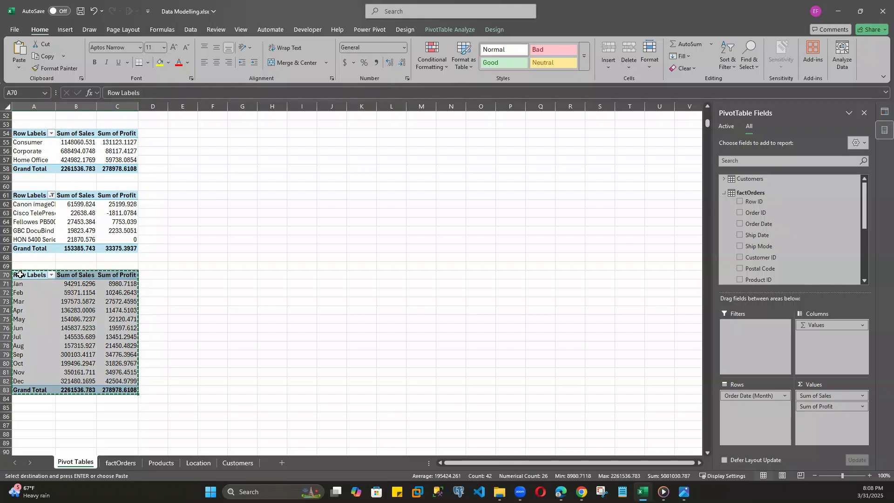
click(30, 417)
key(ctrl+v)
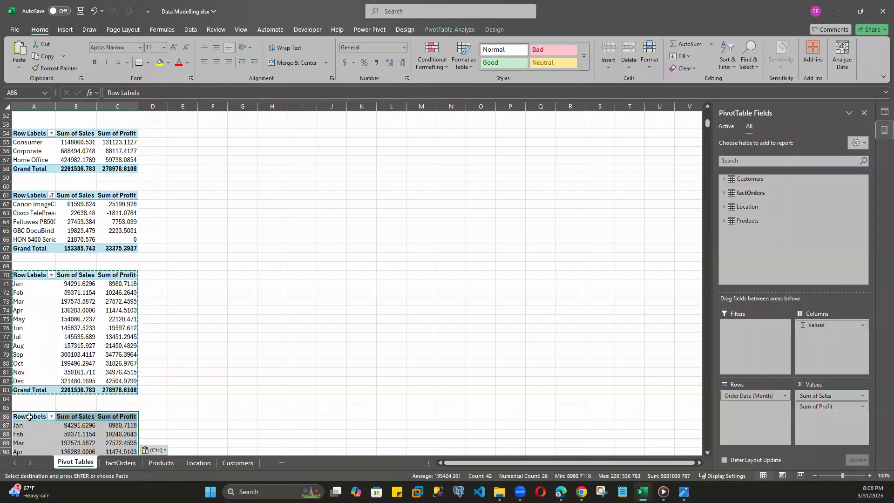
Replace Order Date (Month) with the full Order Date field from factOrders in the rows of the PivotTable at A86
drag(757, 398, 785, 258)
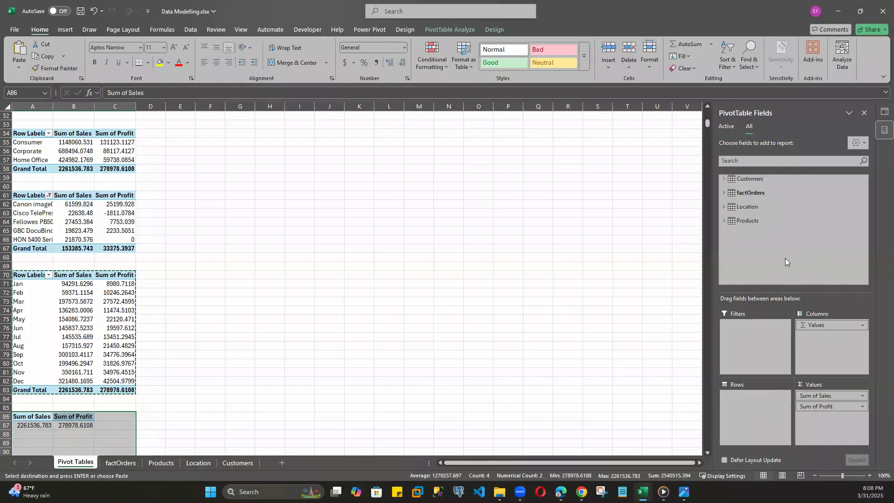
click(723, 195)
scroll(759, 235, up, 1)
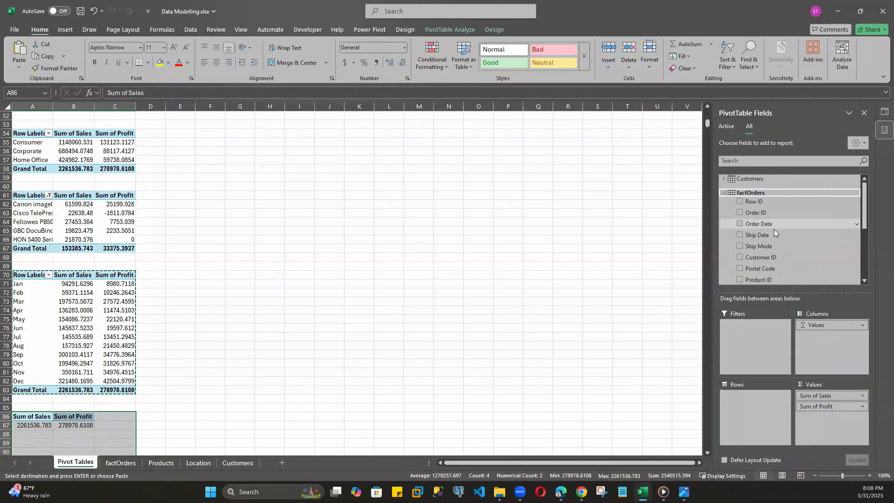
drag(759, 224, 787, 263)
Remove the quarter, month and full date levels from the rows of the PivotTable at A86, keeping only Order Date (Year)
drag(755, 408, 792, 261)
drag(758, 406, 792, 280)
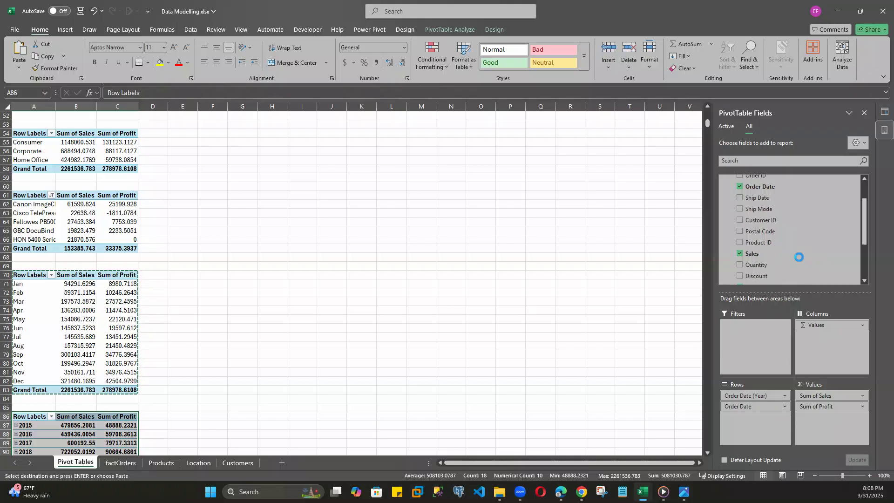
scroll(86, 368, down, 3)
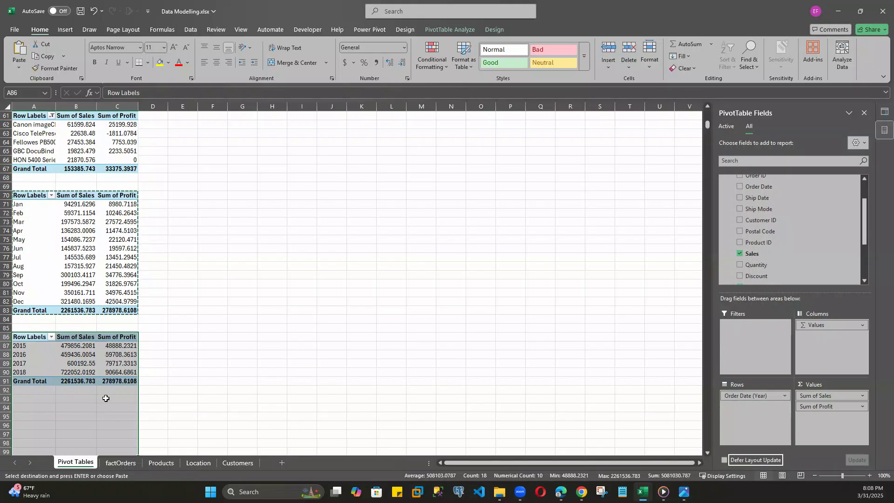
Widen columns A, B and C on the Pivot Tables sheet to give the row labels, sales and profit more room
click(180, 363)
scroll(95, 346, up, 8)
scroll(95, 347, up, 12)
scroll(114, 393, down, 19)
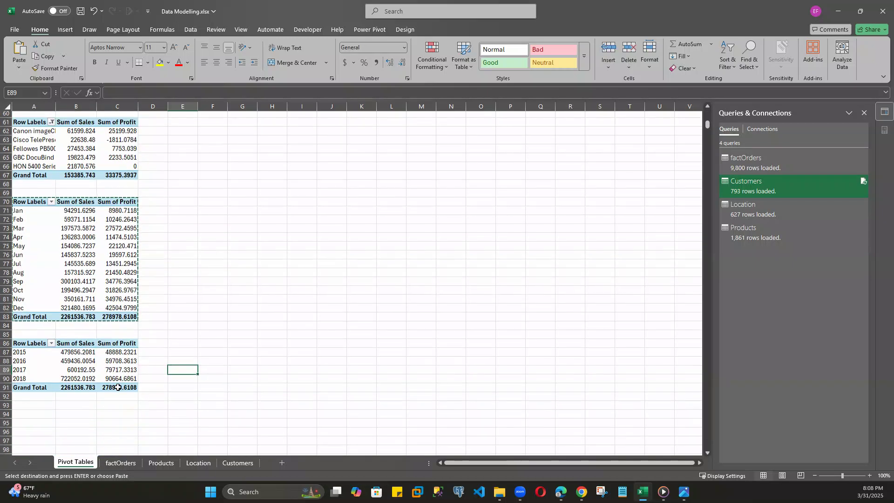
scroll(118, 387, down, 1)
drag(136, 106, 154, 107)
drag(96, 106, 117, 106)
drag(55, 109, 68, 109)
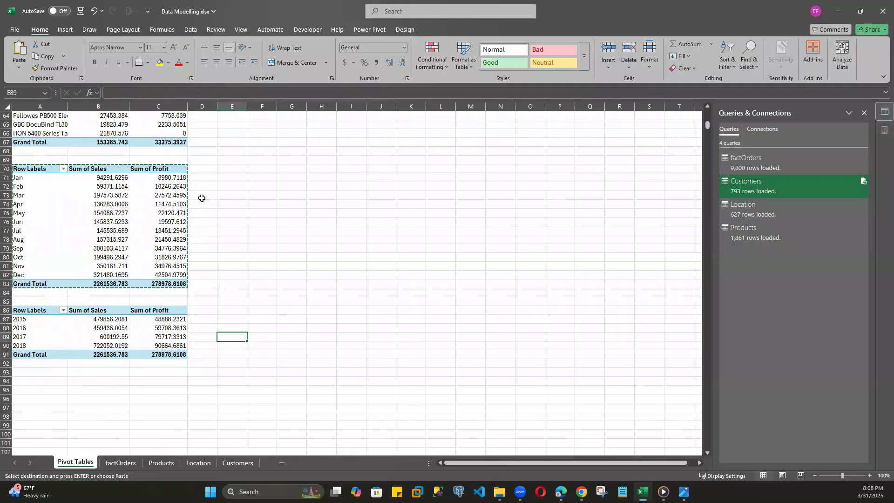
scroll(211, 194, up, 12)
scroll(211, 194, up, 9)
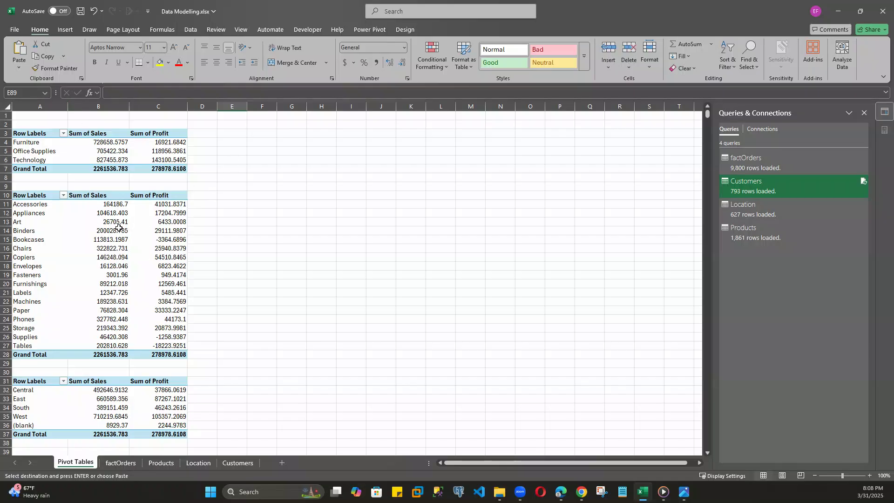
drag(187, 106, 194, 106)
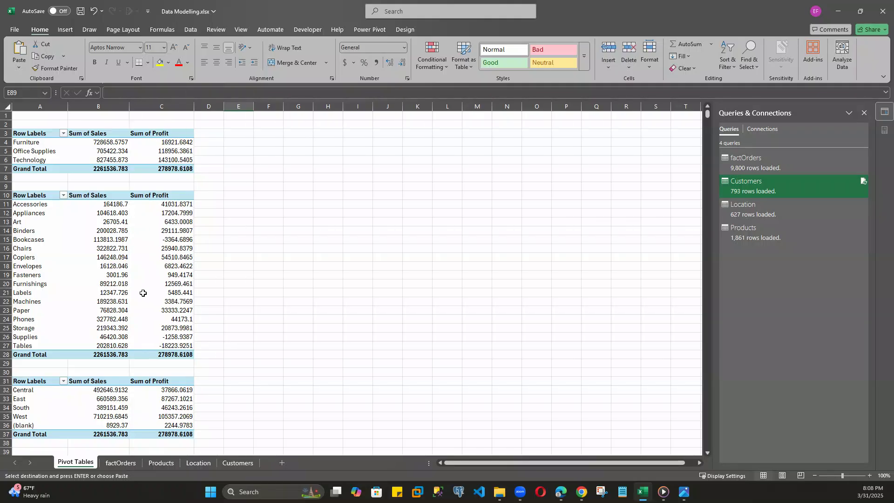
Review all the PivotTables on the sheet, from the category summary at A3 down to the yearly summary at A86
scroll(150, 289, down, 19)
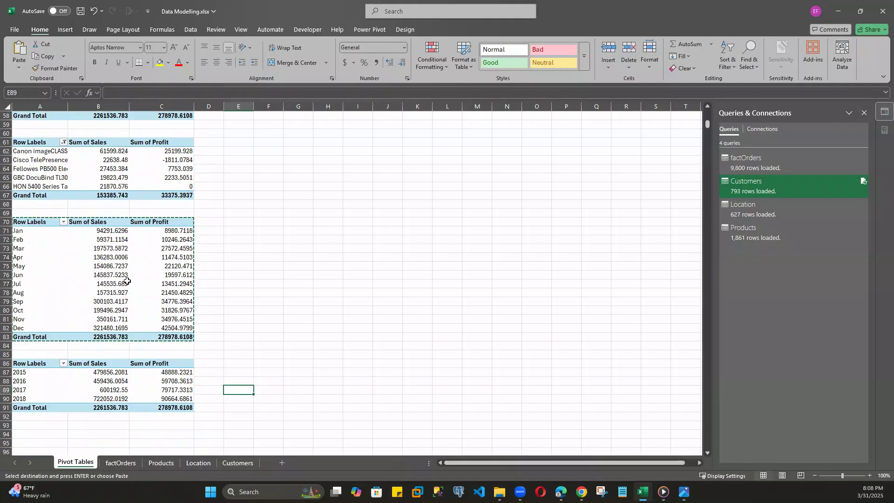
scroll(127, 281, down, 6)
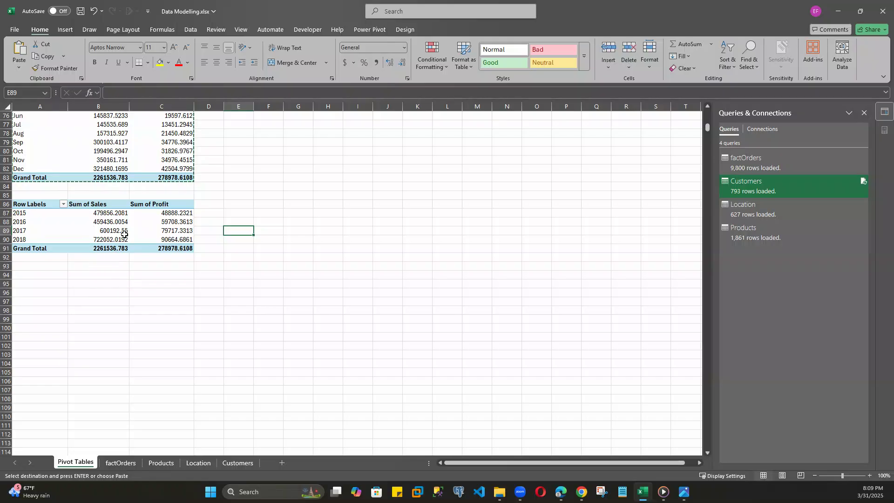
scroll(150, 211, up, 10)
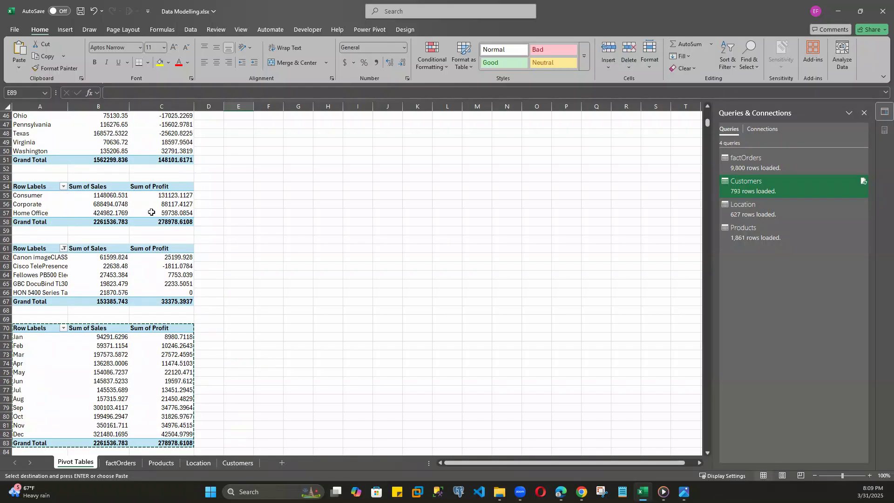
scroll(151, 212, up, 15)
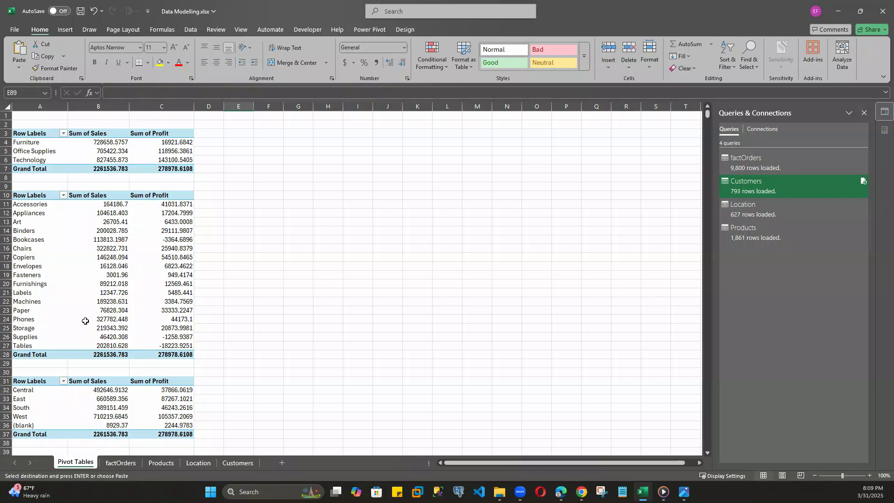
scroll(98, 344, down, 13)
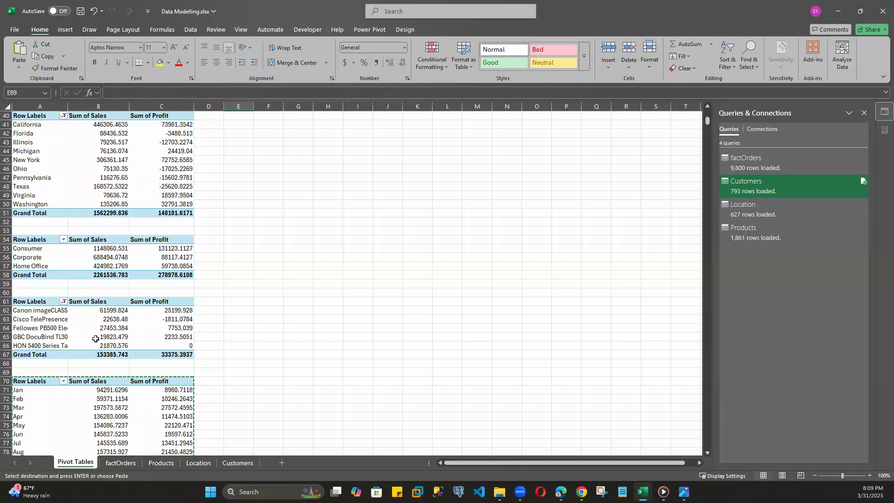
scroll(95, 338, down, 9)
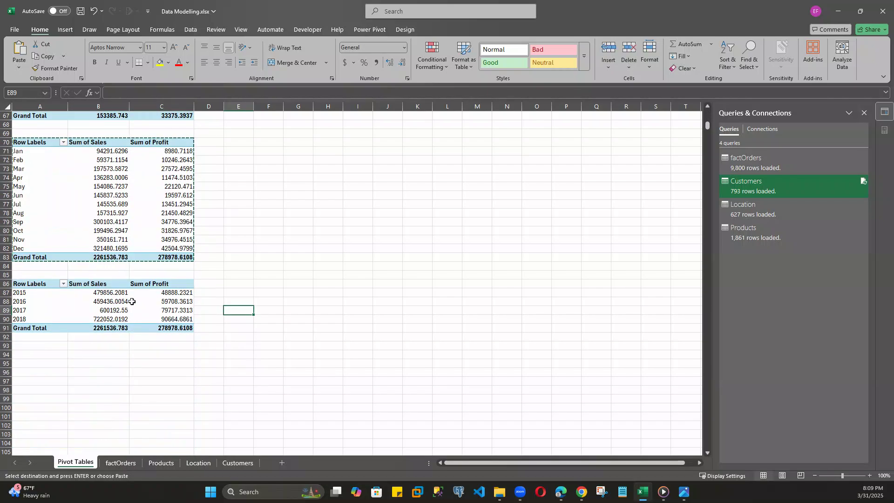
scroll(134, 288, up, 20)
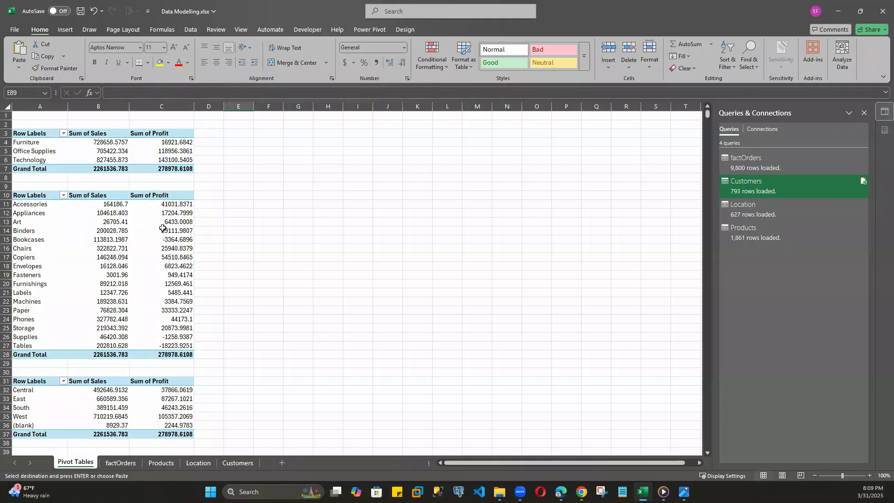
scroll(118, 252, down, 20)
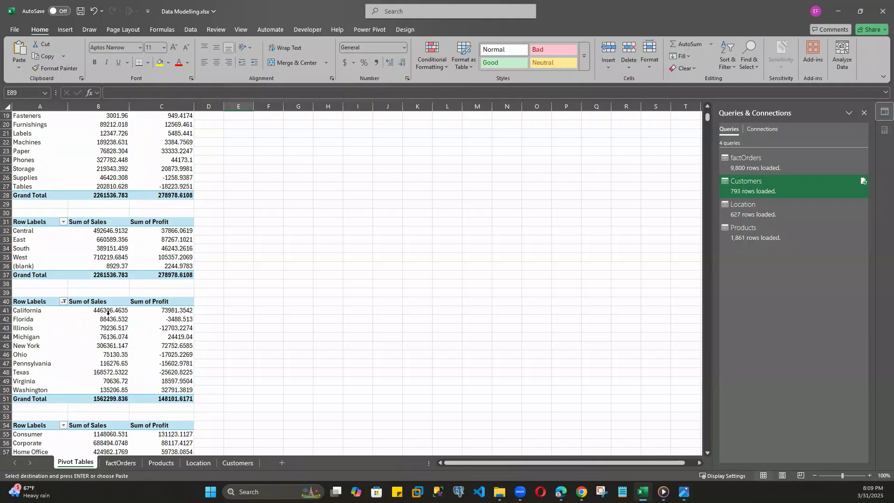